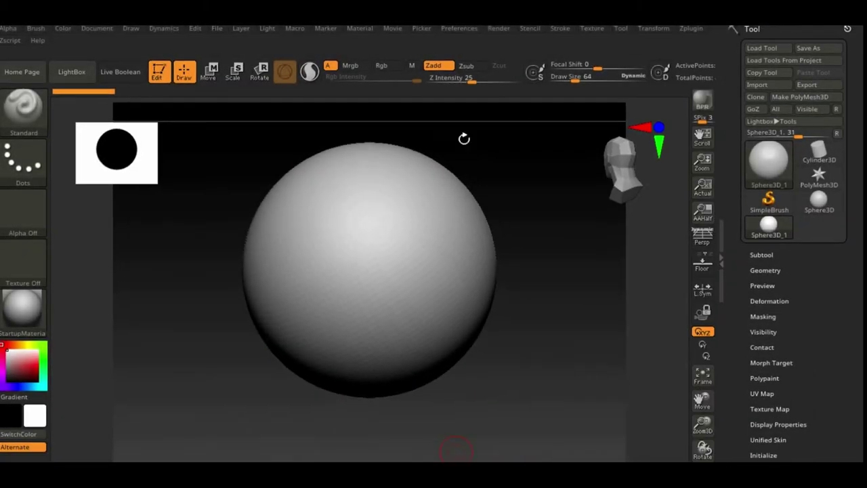
- Load fix.jpg as an image plane behind the default sphere
click(591, 28)
click(644, 440)
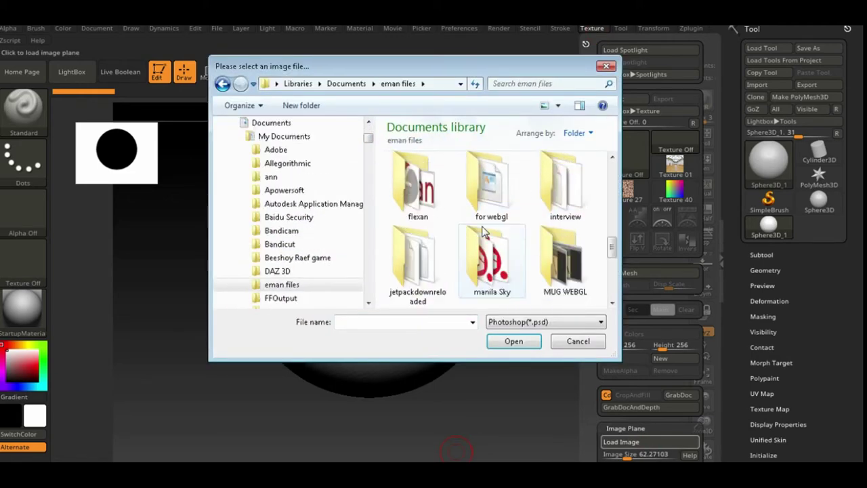
click(437, 196)
double_click(436, 196)
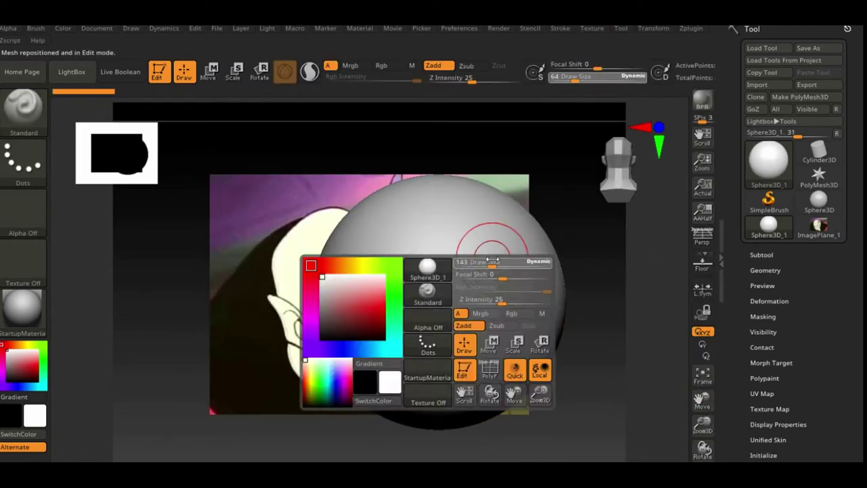
- Shrink the sphere and stretch it with the Move brush into a narrow egg-shaped head
click(764, 296)
key(b)
key(m)
key(v)
mouse_move(434, 298)
mouse_down()
mouse_move(516, 386)
mouse_move(485, 393)
mouse_up()
key(space)
drag(502, 305, 517, 305)
mouse_move(468, 318)
mouse_down()
mouse_move(487, 386)
mouse_move(555, 406)
mouse_move(495, 347)
mouse_up()
mouse_move(580, 387)
mouse_down()
mouse_move(426, 411)
mouse_move(455, 282)
mouse_up()
mouse_move(429, 312)
mouse_down()
mouse_move(444, 296)
mouse_move(413, 301)
mouse_up()
key(space)
drag(431, 412, 485, 358)
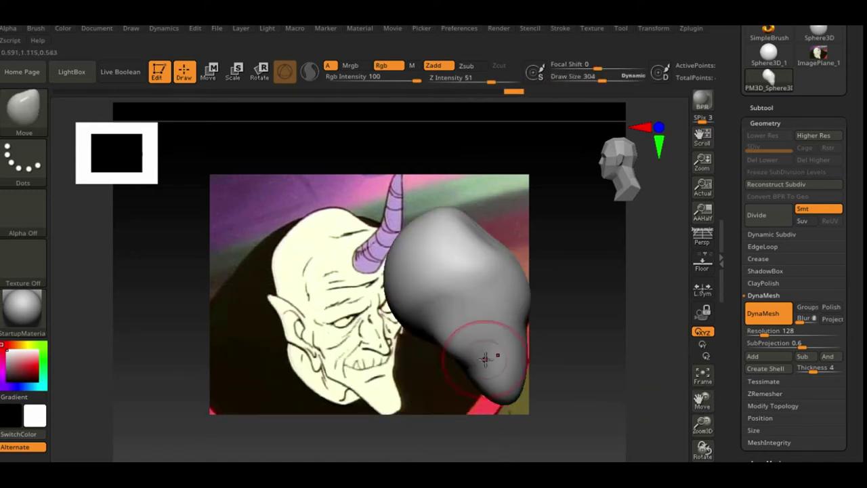
mouse_move(449, 323)
shift+mouse_down()
mouse_move(460, 332)
mouse_move(497, 311)
mouse_move(487, 329)
shift+mouse_up()
- Smooth the head face-on with ClayBuildup and undo an unwanted Move stretch
key(b)
key(c)
key(b)
shift+drag(576, 311, 633, 312)
key(b)
key(m)
key(v)
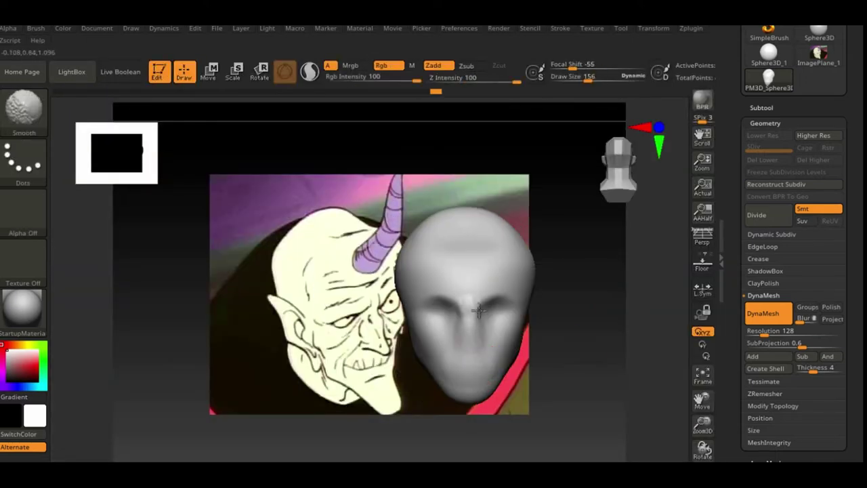
drag(445, 358, 471, 342)
key(ctrl+z)
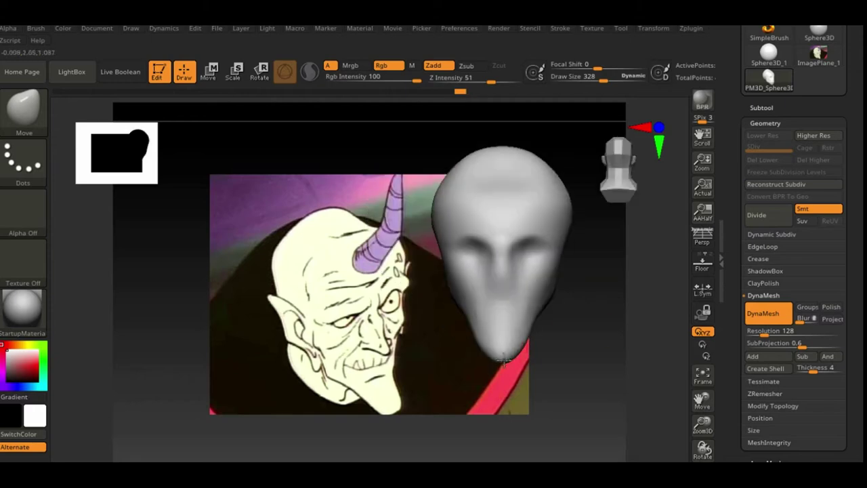
drag(596, 291, 538, 288)
- Try pulling the top of the head up with Move, then undo the tilted stretch
key(b)
key(c)
key(b)
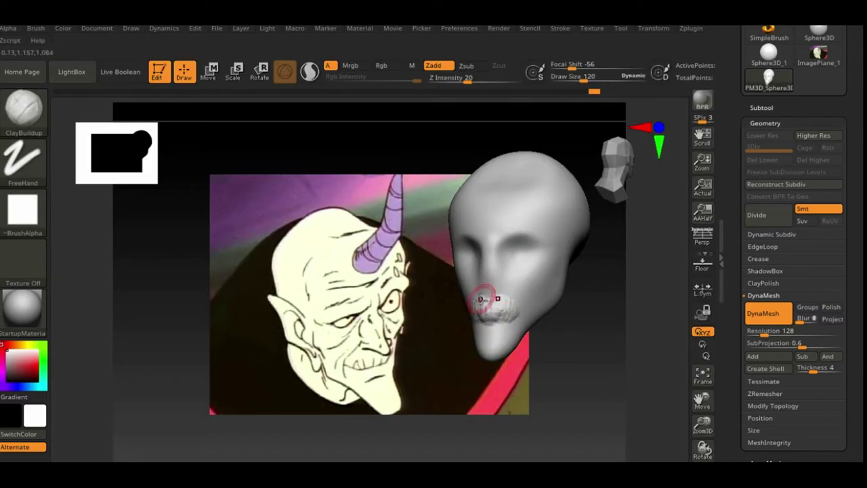
key(b)
key(m)
key(v)
drag(501, 328, 473, 276)
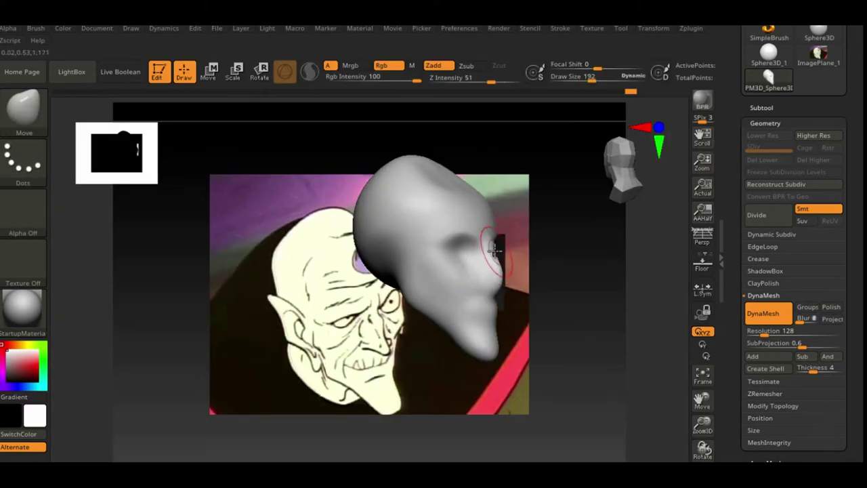
key(ctrl+z)
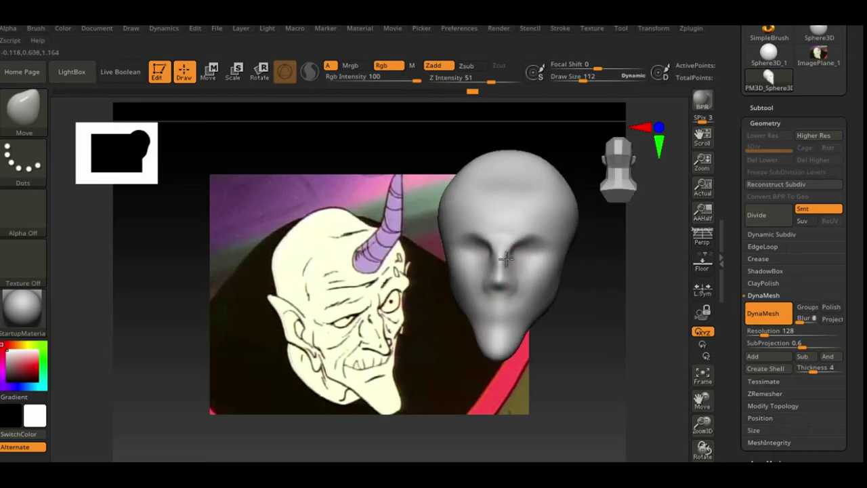
drag(610, 298, 589, 329)
- Smooth out the scratchy ClayBuildup detail and check the head from front and side
key(b)
key(c)
key(b)
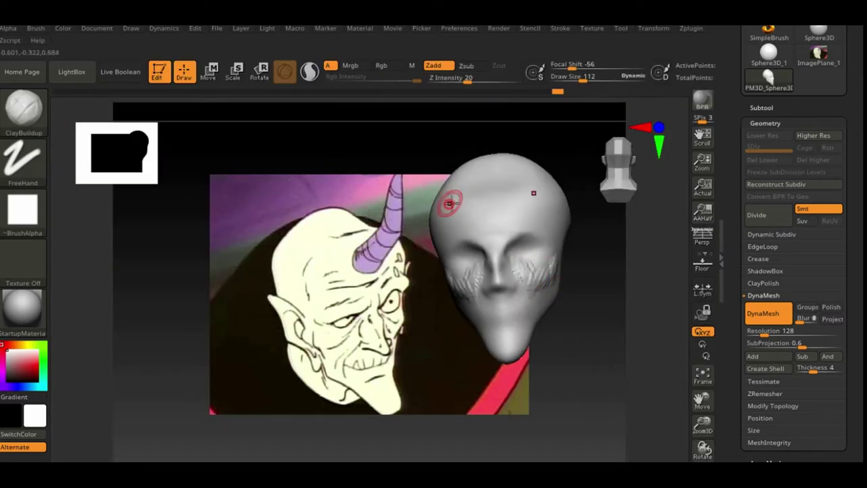
mouse_move(549, 238)
shift+mouse_down()
mouse_move(459, 237)
mouse_move(664, 304)
shift+mouse_up()
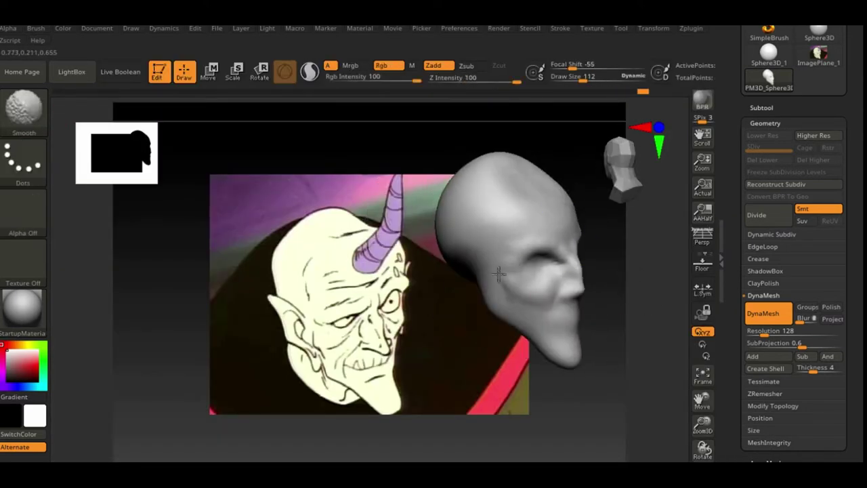
drag(378, 315, 571, 285)
mouse_move(514, 320)
mouse_down()
mouse_move(498, 290)
mouse_move(392, 218)
mouse_up()
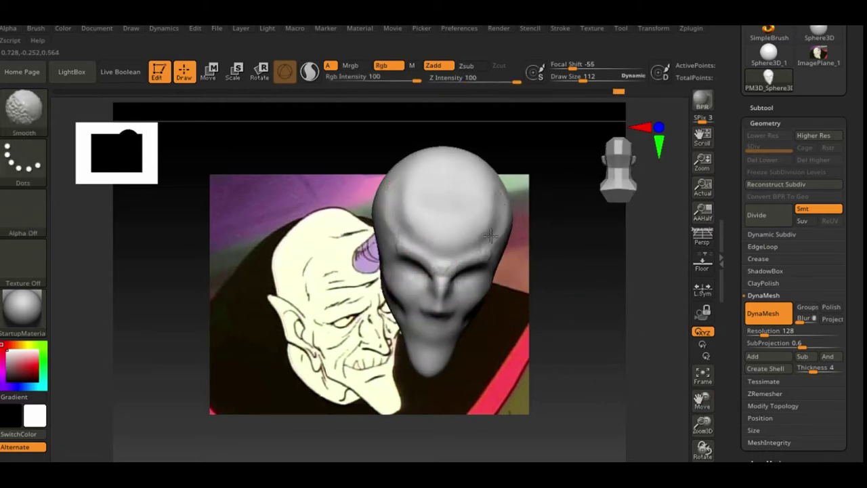
drag(490, 235, 549, 235)
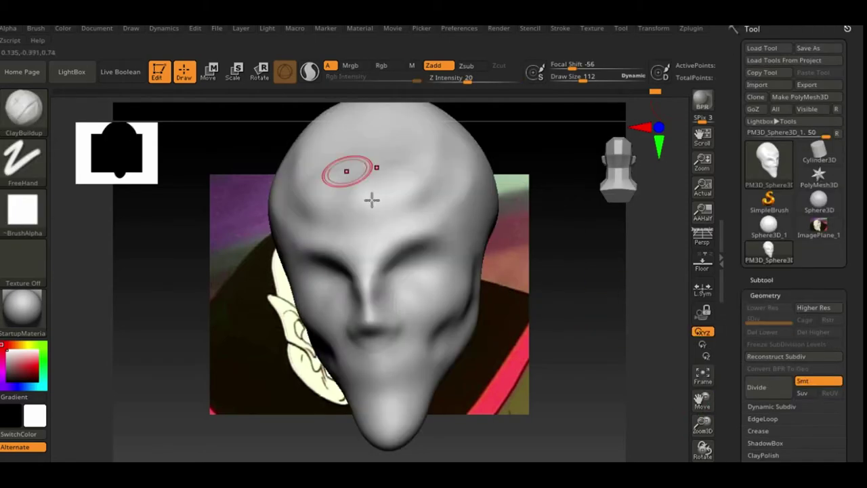
- Smooth the eye areas and build up clay along the mouth
shift+drag(418, 271, 396, 270)
shift+drag(318, 281, 416, 264)
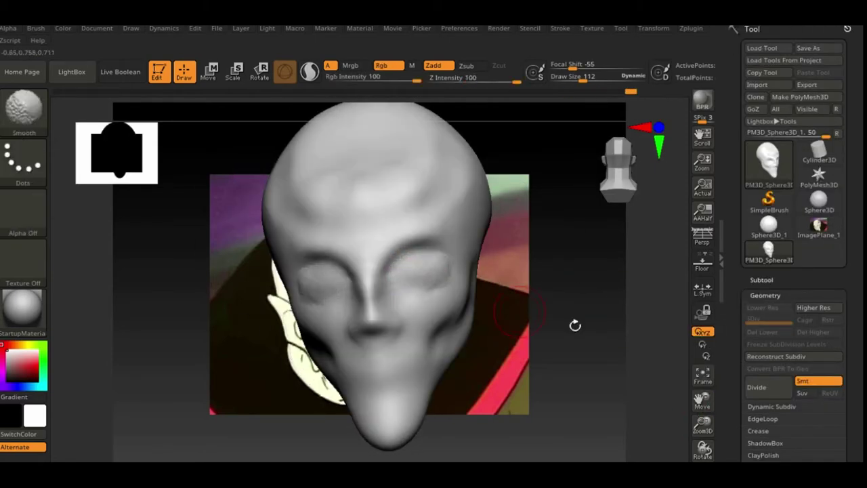
drag(575, 325, 542, 318)
drag(353, 372, 401, 375)
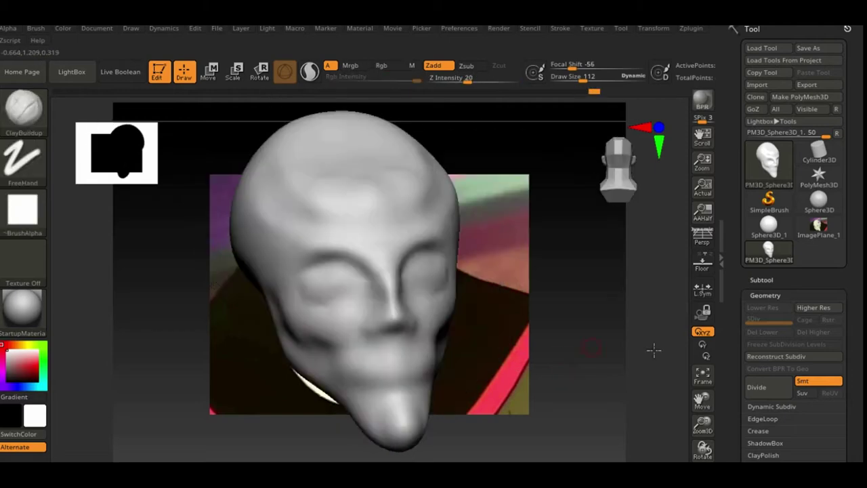
- Cut the mouth line into the face with the DamStandard brush
key(b)
click(140, 215)
drag(567, 323, 565, 312)
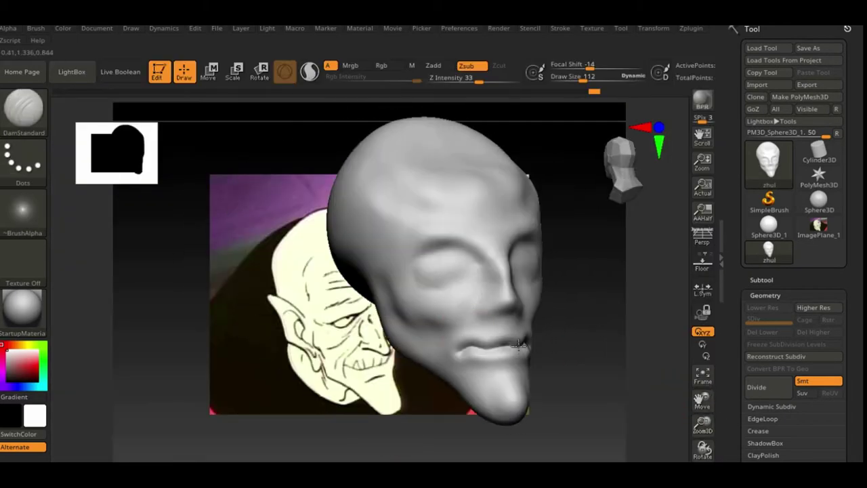
drag(518, 344, 650, 359)
- Build up the lips and cheeks with ClayBuildup, checking from the side
key(b)
key(c)
key(b)
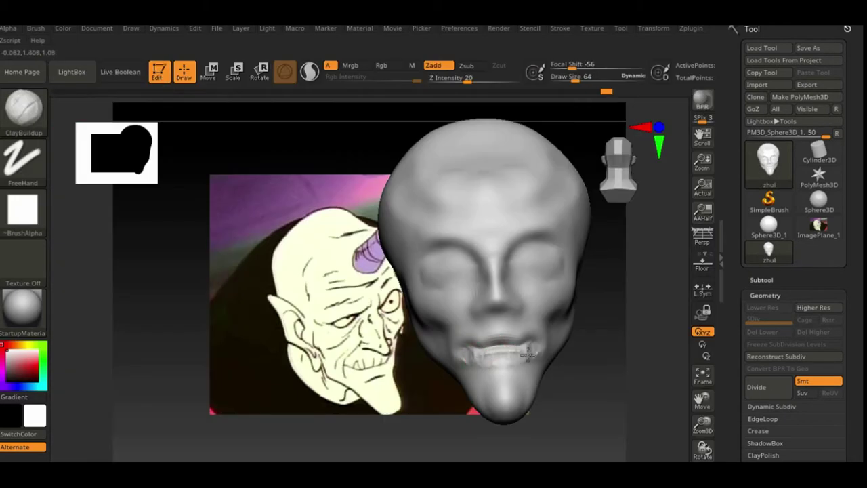
mouse_move(535, 357)
right_down()
mouse_move(665, 343)
mouse_move(434, 331)
mouse_move(511, 355)
right_up()
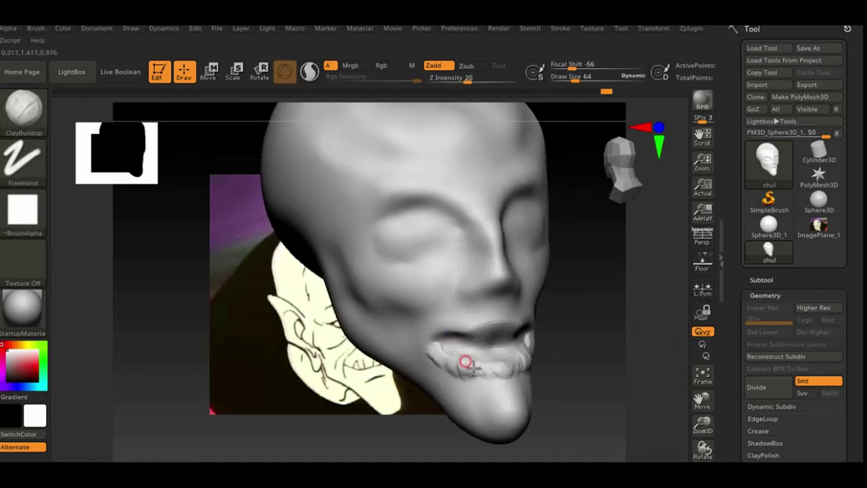
mouse_move(433, 342)
right_down()
mouse_move(596, 362)
mouse_move(495, 342)
mouse_move(575, 331)
right_up()
drag(484, 277, 531, 309)
right_drag(184, 310, 97, 147)
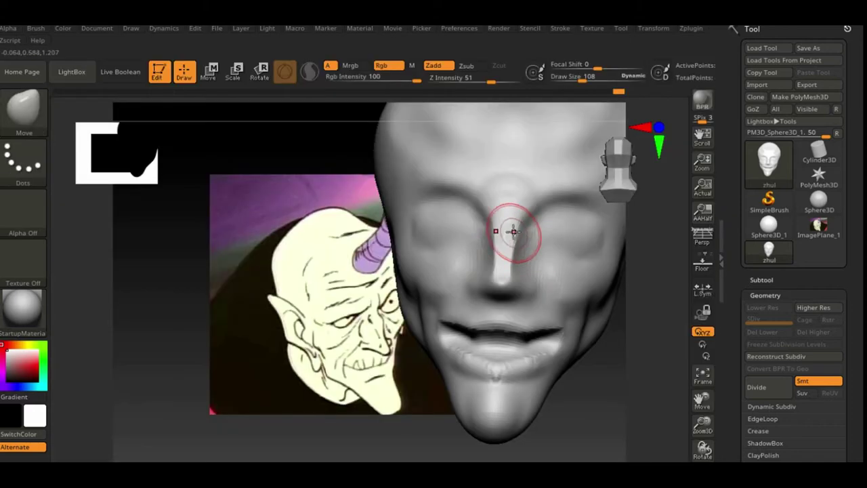
mouse_move(511, 290)
right_down()
mouse_move(474, 242)
mouse_move(411, 255)
right_up()
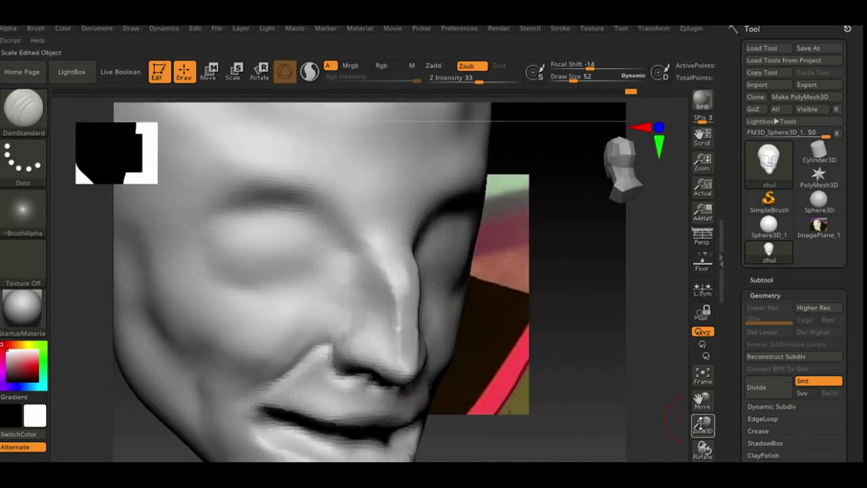
- Mask the jaw and shift it forward into a jutting chin
click(35, 102)
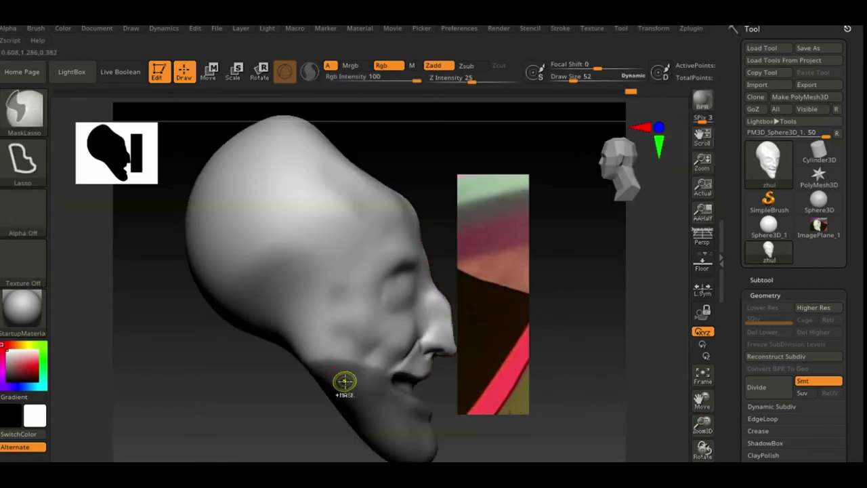
drag(380, 302, 380, 318)
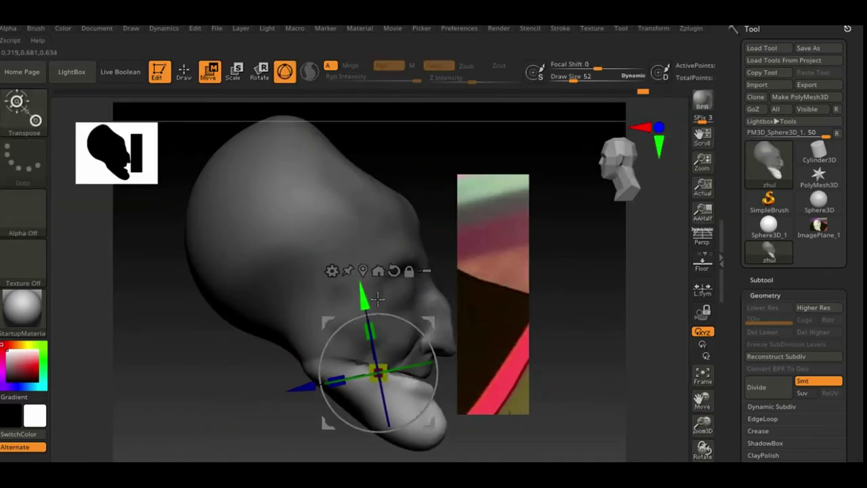
mouse_move(615, 370)
mouse_down()
mouse_move(606, 397)
mouse_move(300, 348)
mouse_move(560, 334)
mouse_move(447, 367)
mouse_move(406, 369)
mouse_move(367, 404)
mouse_up()
key(q)
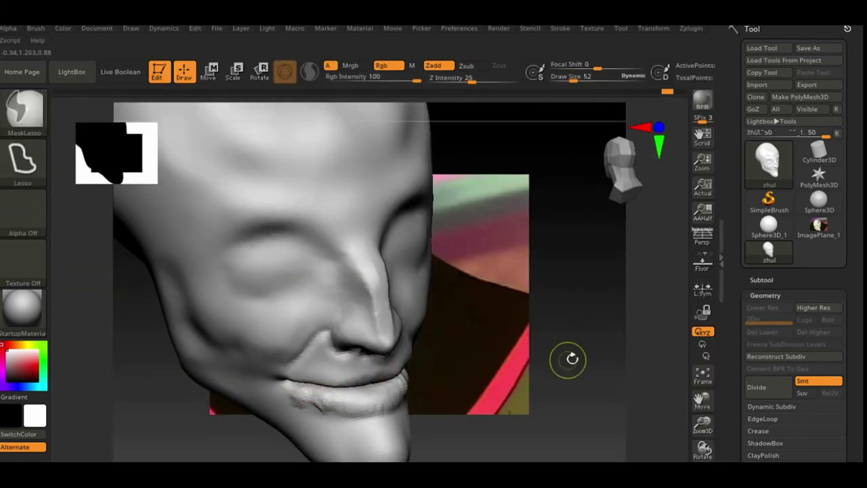
- Pull the lips apart to open a gap and isolate them with an inverted mask
drag(568, 359, 650, 350)
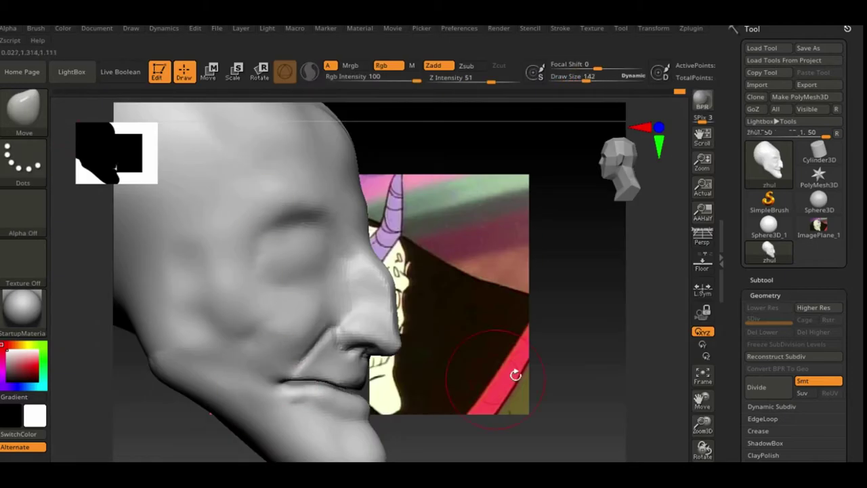
mouse_move(514, 374)
mouse_down()
mouse_move(561, 400)
mouse_move(486, 238)
mouse_up()
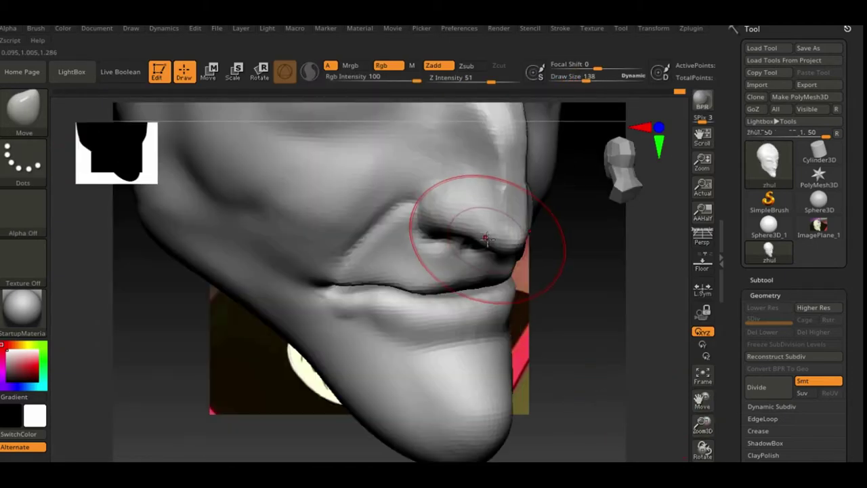
drag(368, 302, 368, 318)
drag(578, 310, 362, 314)
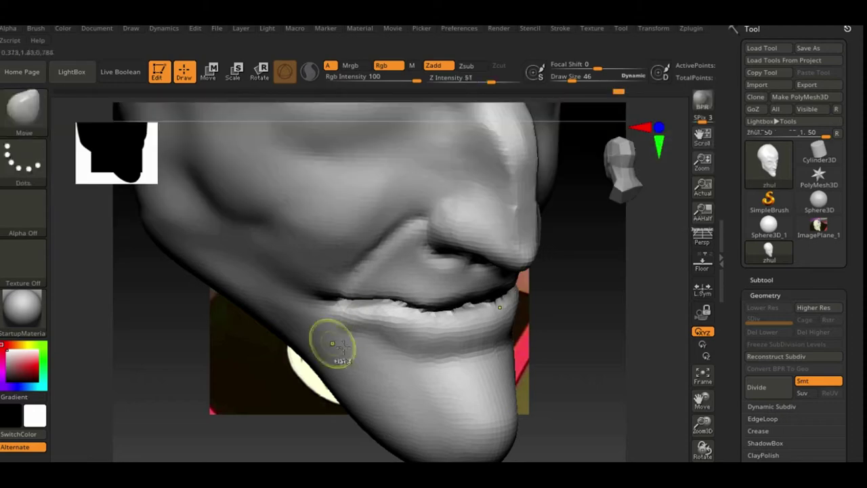
key(ctrl+i)
key(w)
- Rotate the lips into position, clear the mask, and check the lips and nose
mouse_move(575, 354)
mouse_down()
mouse_move(541, 339)
mouse_move(559, 325)
mouse_move(563, 286)
mouse_up()
ctrl+click(559, 325)
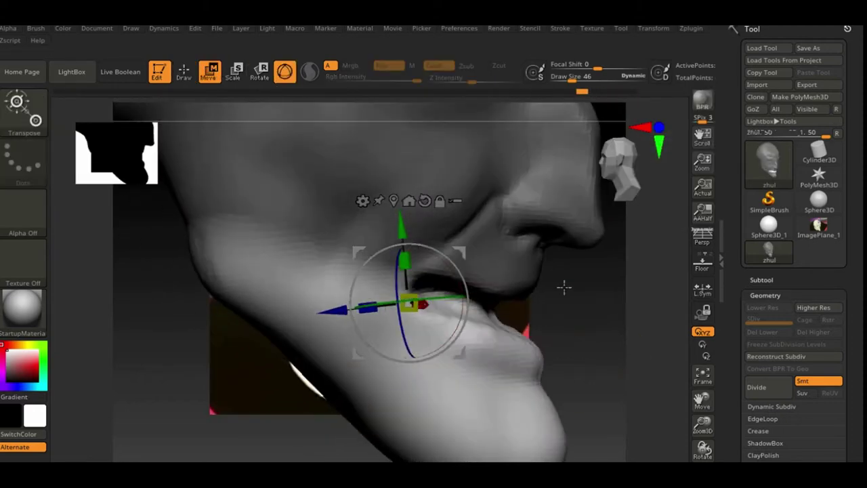
drag(406, 357, 407, 396)
click(470, 267)
key(q)
mouse_move(564, 310)
mouse_down()
mouse_move(570, 372)
mouse_move(507, 309)
mouse_up()
mouse_move(400, 378)
mouse_down()
mouse_move(580, 377)
mouse_move(501, 376)
mouse_move(495, 333)
mouse_move(681, 412)
mouse_move(573, 300)
mouse_move(667, 379)
mouse_move(564, 326)
mouse_move(454, 308)
mouse_up()
- Carve curved crease lines around the mouth with DamStandard
key(b)
key(d)
key(s)
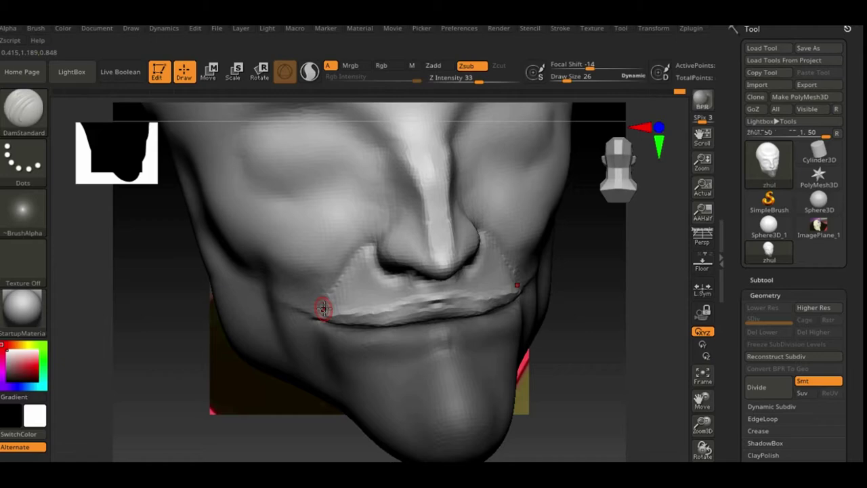
mouse_move(447, 302)
mouse_down()
mouse_move(464, 300)
mouse_move(546, 344)
mouse_up()
key(b)
key(d)
key(s)
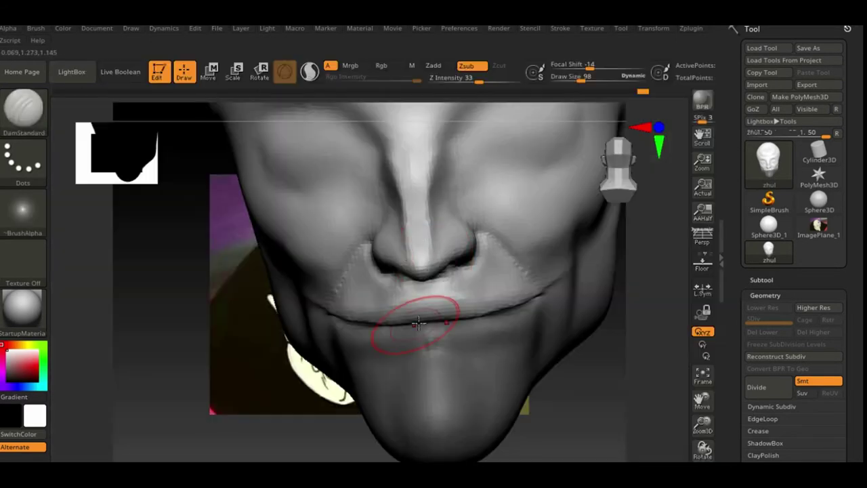
mouse_move(526, 292)
mouse_down()
mouse_move(232, 392)
mouse_move(592, 286)
mouse_move(336, 310)
mouse_up()
- Remesh the head with DynaMesh at resolution 256
drag(584, 326, 629, 298)
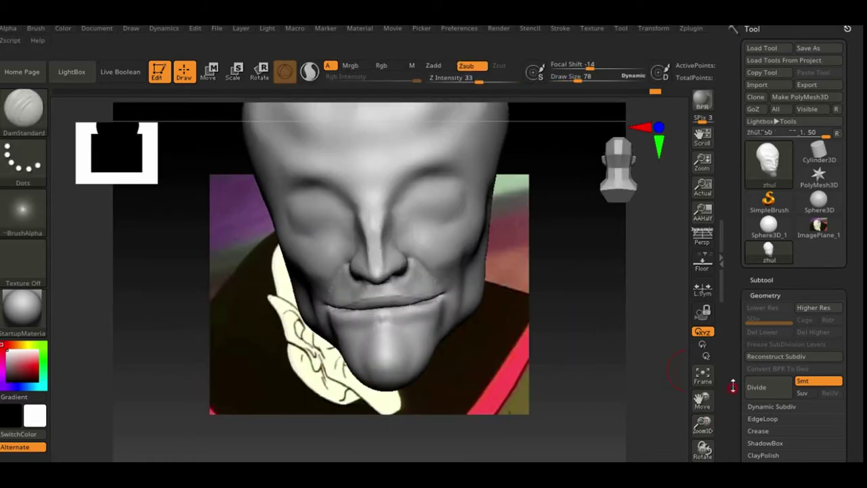
scroll(792, 271, down, 3)
click(765, 335)
mouse_move(650, 352)
mouse_down()
mouse_move(612, 362)
mouse_move(610, 290)
mouse_move(420, 305)
mouse_move(327, 301)
mouse_up()
drag(637, 305, 575, 300)
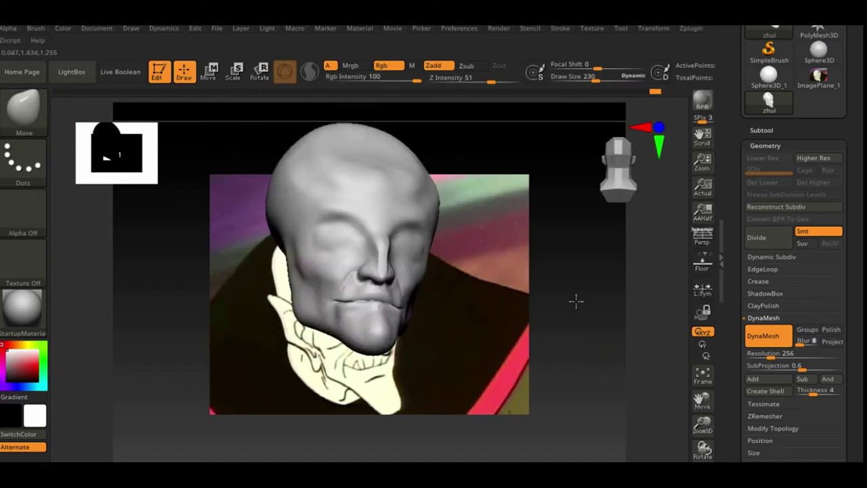
mouse_move(412, 242)
mouse_down()
mouse_move(554, 246)
mouse_move(705, 382)
mouse_up()
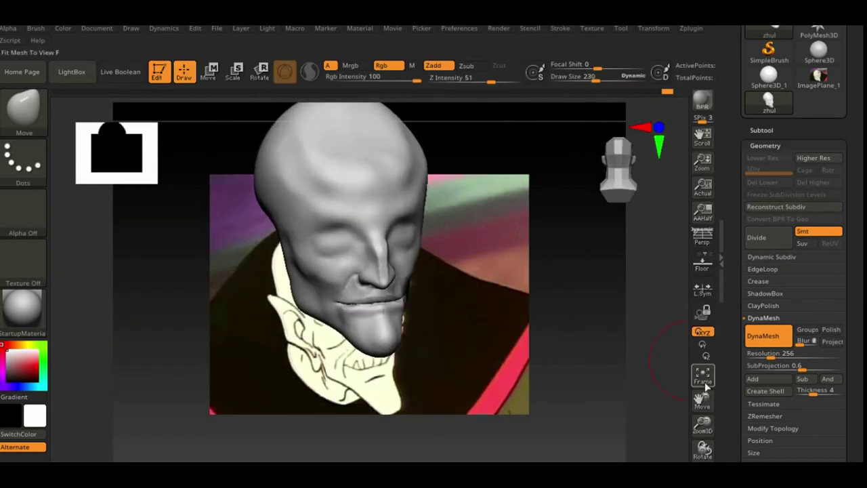
mouse_move(702, 425)
mouse_down()
mouse_move(702, 407)
mouse_move(702, 440)
mouse_up()
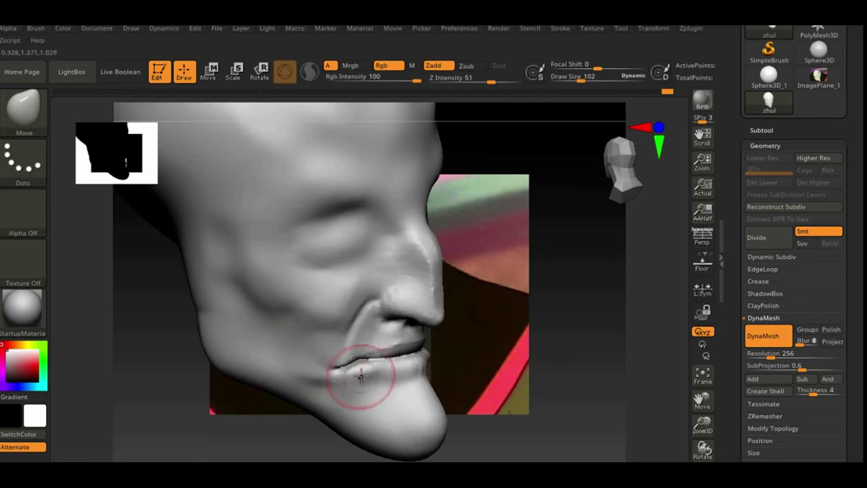
drag(582, 318, 600, 294)
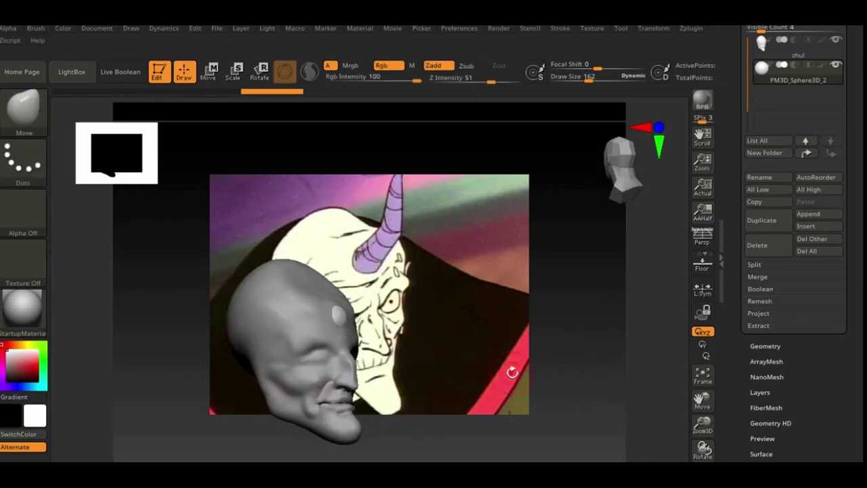
- Smooth the eye socket rim with ClayBuildup and nudge the eyeball sphere into its socket
key(w)
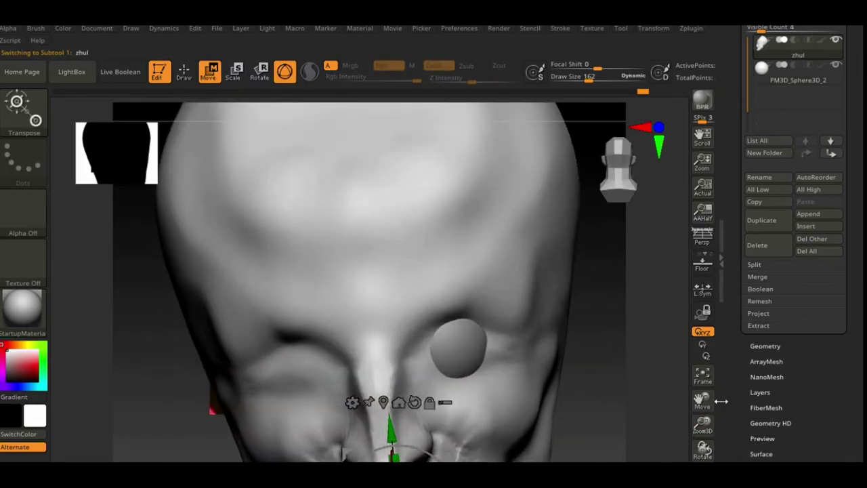
key(b)
key(c)
key(b)
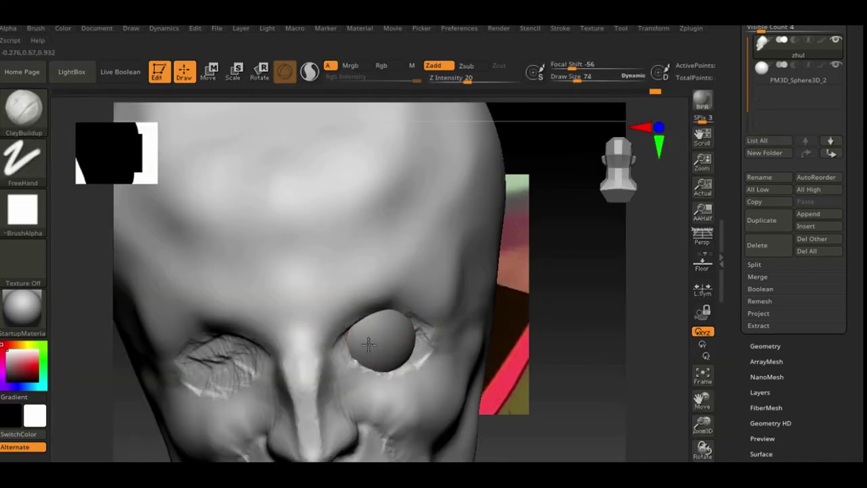
shift+drag(218, 354, 210, 352)
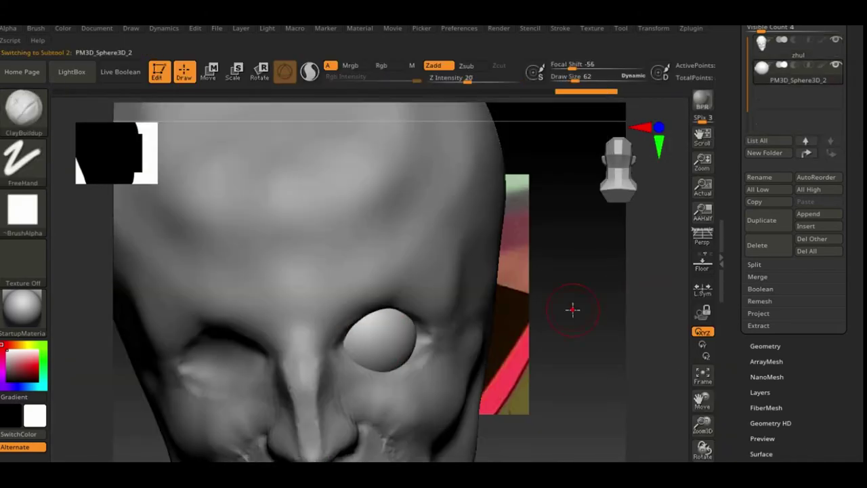
key(w)
mouse_move(572, 306)
mouse_down()
mouse_move(596, 311)
mouse_move(605, 377)
mouse_up()
click(183, 71)
- Smooth both eye sockets and cheeks and sculpt the brow ridge above the eyes
alt+click(444, 309)
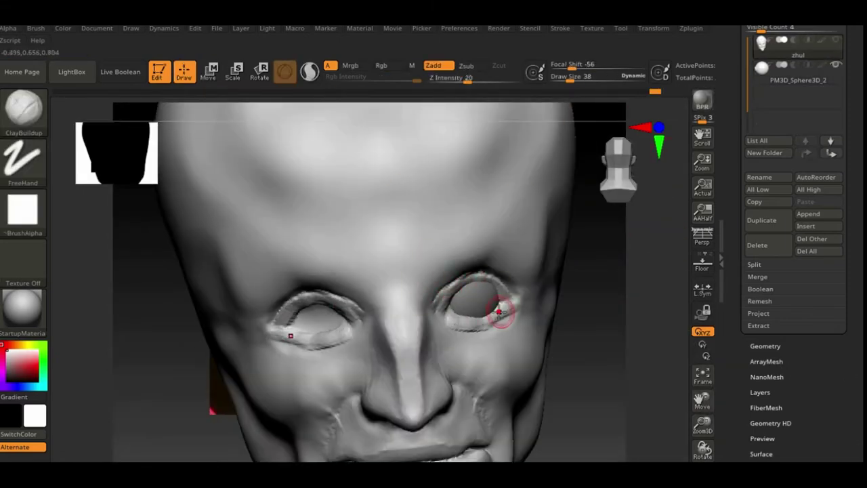
shift+drag(498, 311, 467, 281)
shift+drag(529, 315, 444, 307)
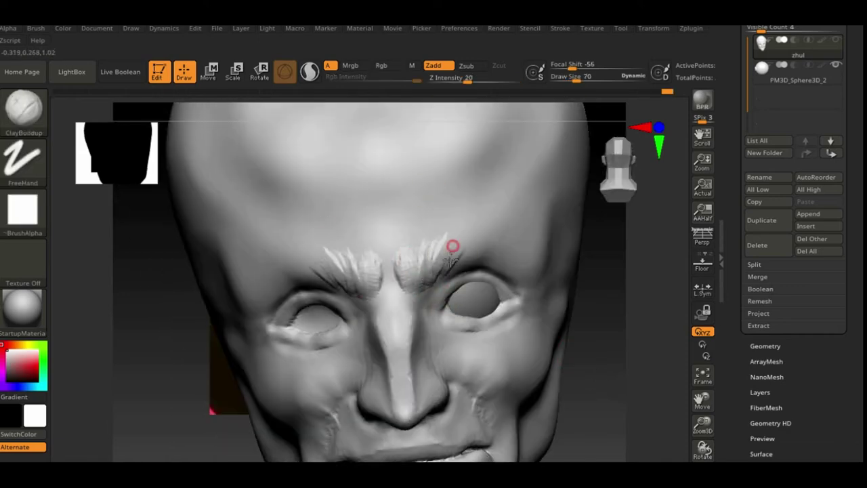
mouse_move(453, 247)
mouse_down()
mouse_move(434, 248)
mouse_move(524, 234)
mouse_up()
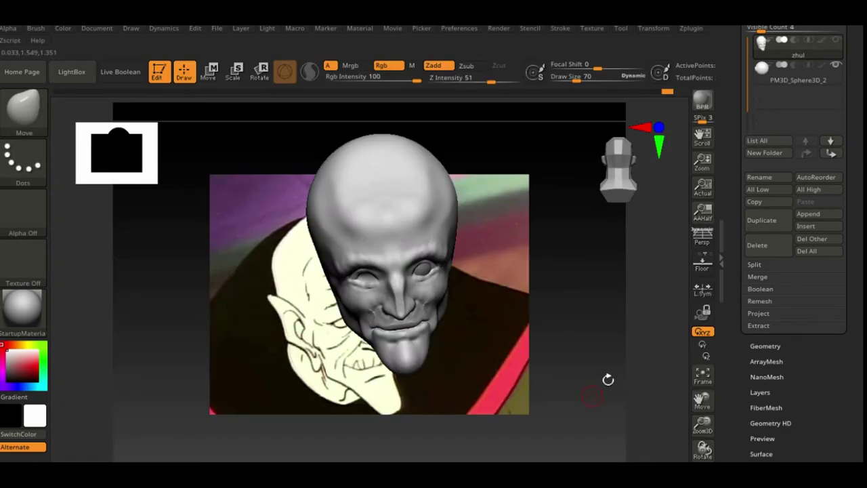
alt+drag(607, 379, 439, 258)
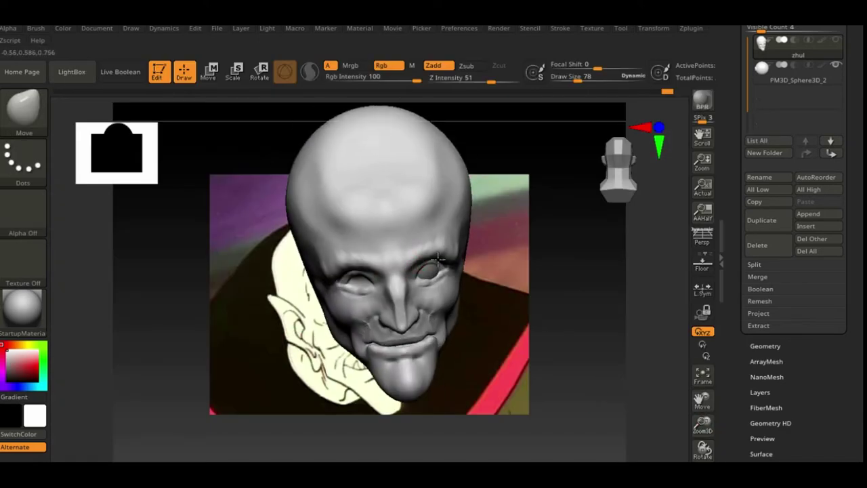
right_drag(402, 262, 488, 304)
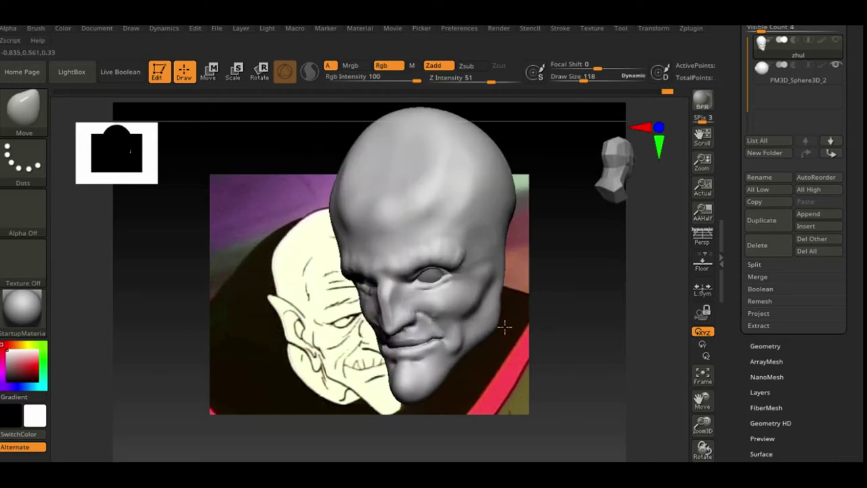
- Mirror the eyeball subtool with SubTool Master so both sockets hold one
click(691, 29)
click(745, 249)
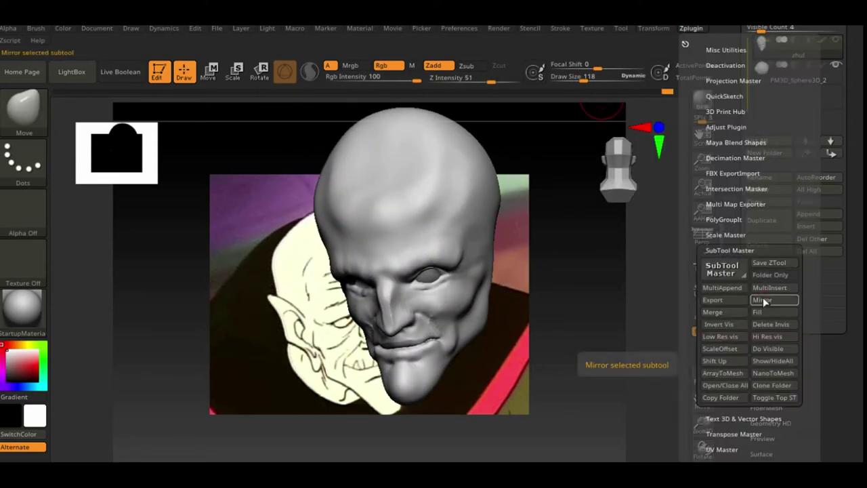
click(763, 297)
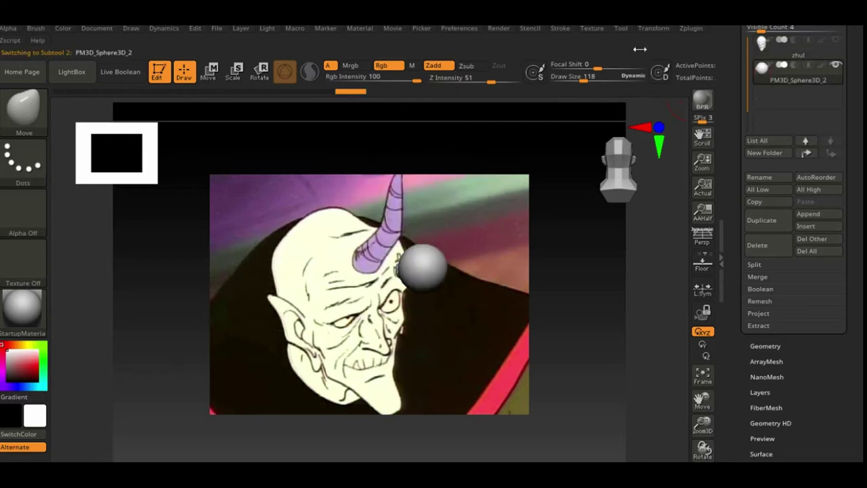
click(691, 28)
click(751, 309)
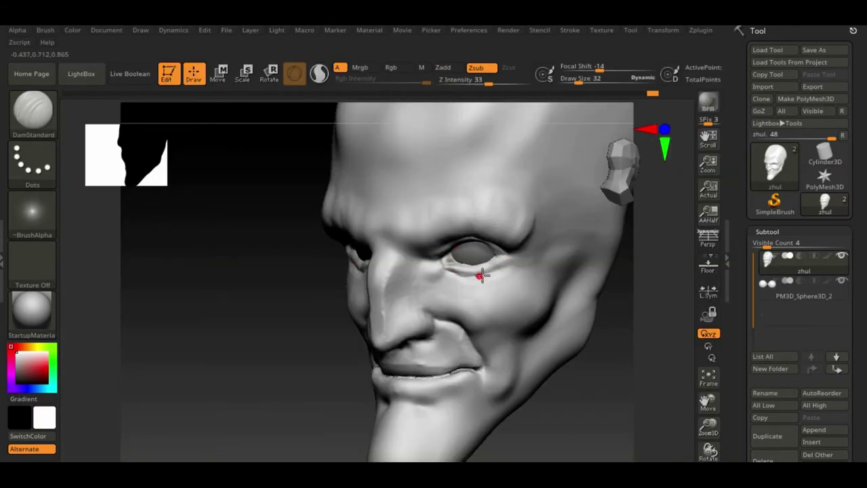
- Smooth the lower lip and mouth corner, then inspect the head from several angles
drag(513, 255, 607, 355)
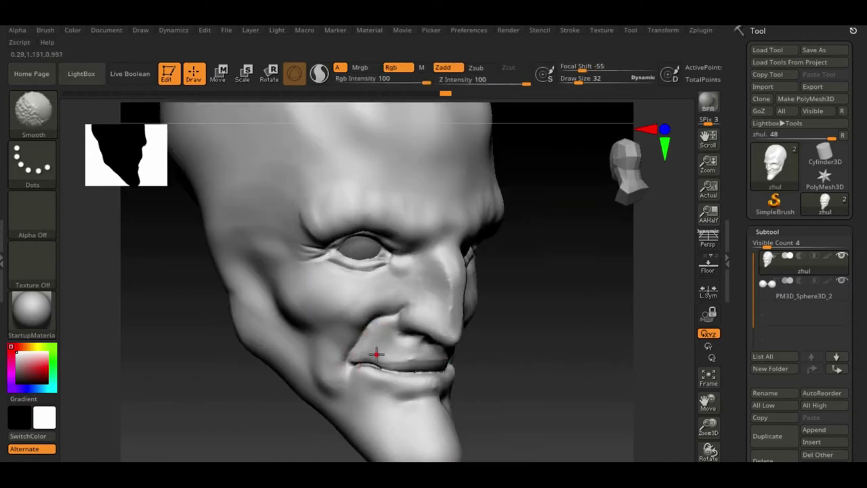
mouse_move(313, 352)
mouse_down()
mouse_move(389, 356)
mouse_move(255, 355)
mouse_up()
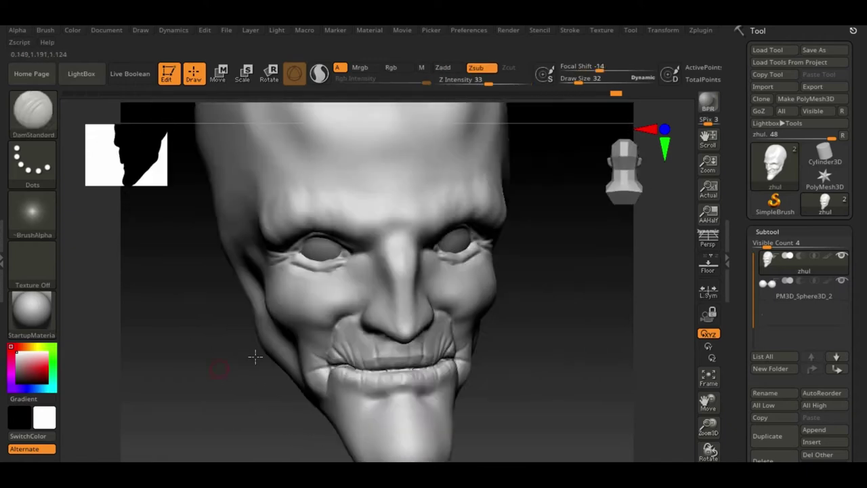
key(f)
click(654, 31)
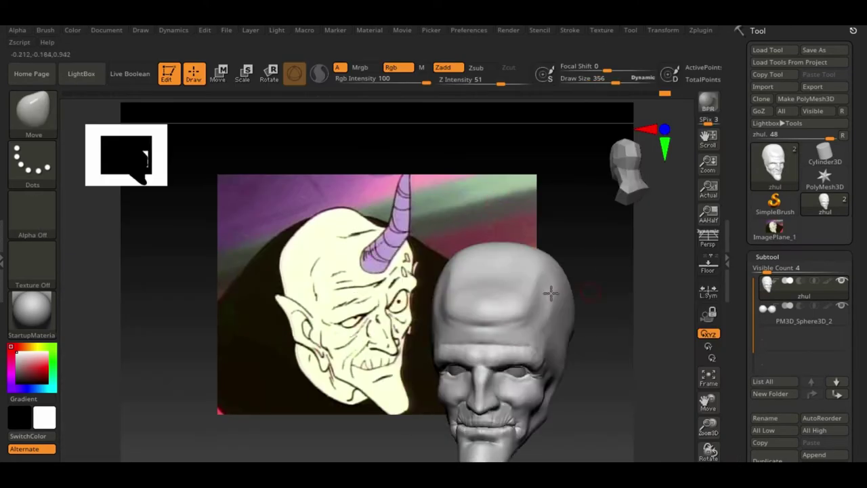
mouse_move(550, 293)
mouse_down()
mouse_move(615, 268)
mouse_move(499, 247)
mouse_move(442, 313)
mouse_move(436, 367)
mouse_move(606, 304)
mouse_up()
mouse_move(679, 420)
mouse_down()
mouse_move(619, 329)
mouse_move(639, 343)
mouse_up()
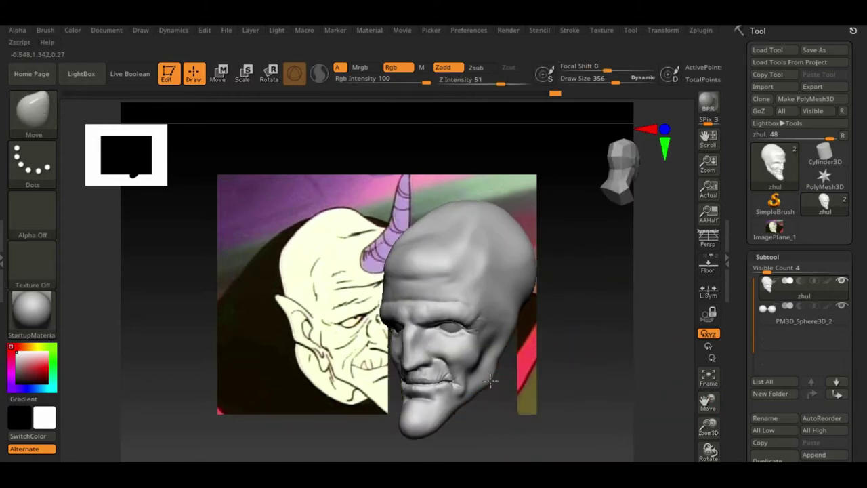
drag(510, 352, 439, 387)
mouse_move(534, 274)
mouse_down()
mouse_move(592, 306)
mouse_move(553, 391)
mouse_move(552, 291)
mouse_move(653, 400)
mouse_up()
- Carve fine wrinkles around the eyes, cheeks and brow with DamStandard
key(b)
key(d)
key(s)
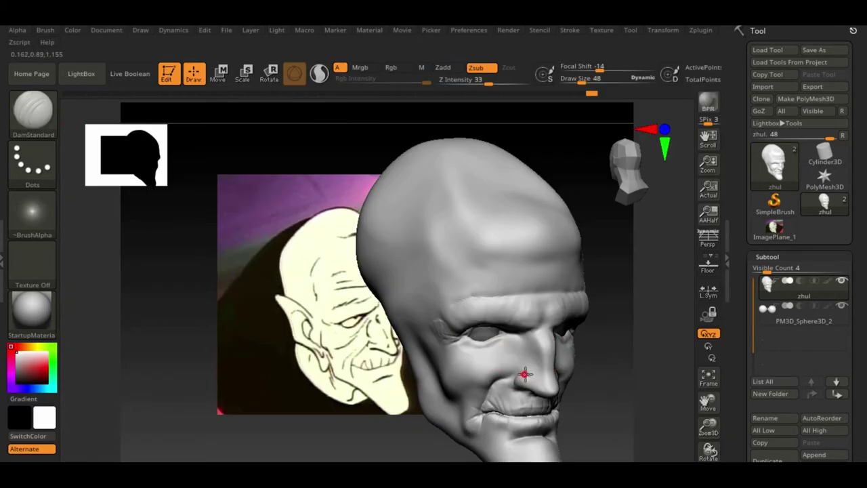
drag(614, 356, 630, 381)
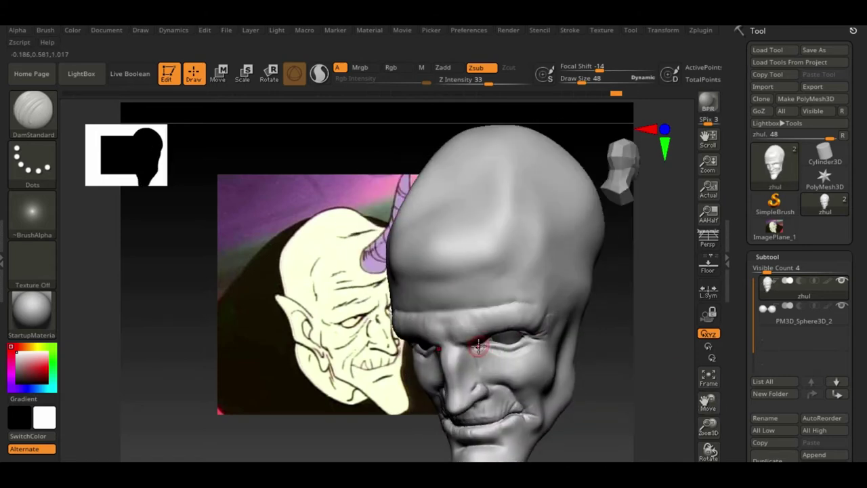
mouse_move(496, 364)
mouse_down()
mouse_move(445, 296)
mouse_move(609, 350)
mouse_move(596, 393)
mouse_move(546, 390)
mouse_move(479, 318)
mouse_up()
mouse_move(291, 421)
mouse_down()
mouse_move(458, 304)
mouse_move(600, 344)
mouse_move(648, 396)
mouse_up()
- Stamp an Ear02 ear onto the side of the head with the Chisel3D brush
key(b)
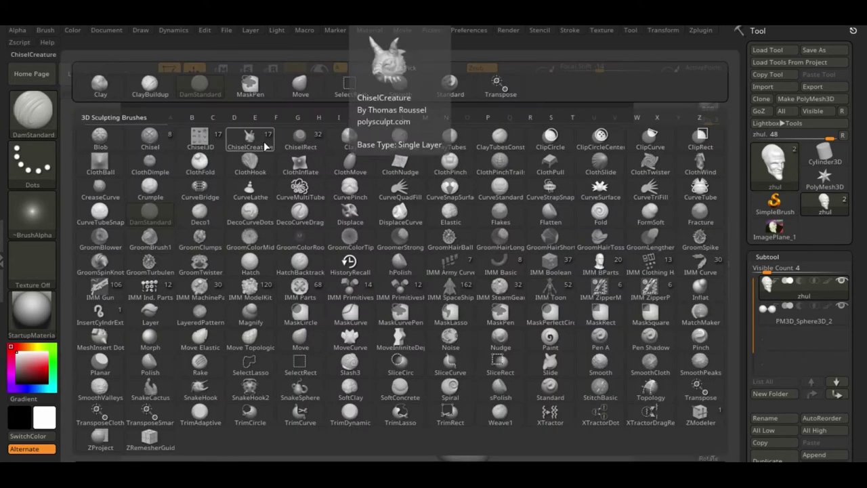
click(468, 125)
key(b)
click(527, 111)
click(635, 105)
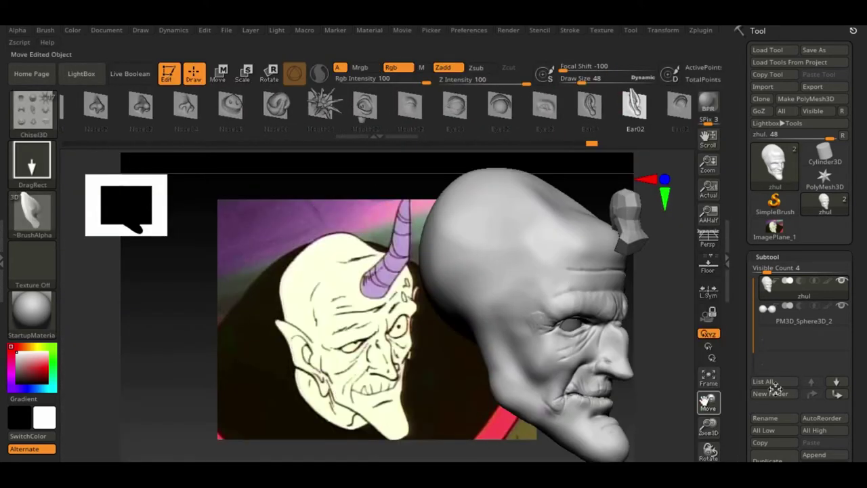
mouse_move(420, 318)
mouse_down()
mouse_move(451, 262)
mouse_move(527, 311)
mouse_up()
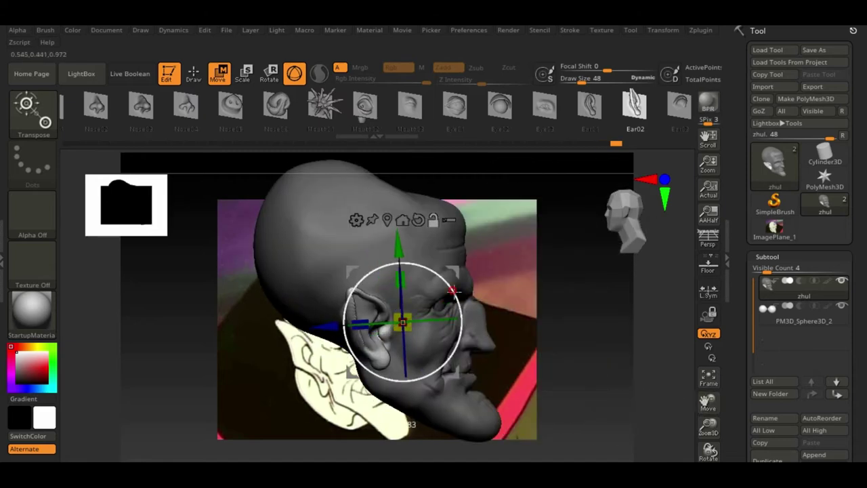
drag(638, 344, 491, 324)
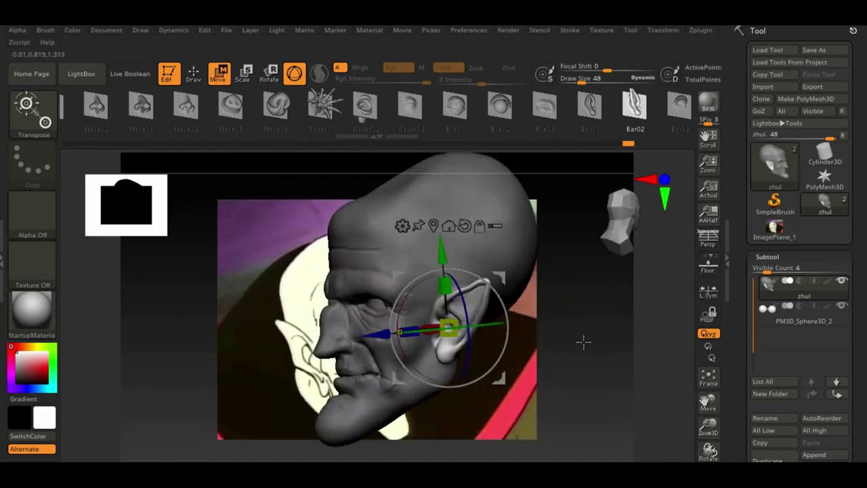
drag(420, 340, 593, 368)
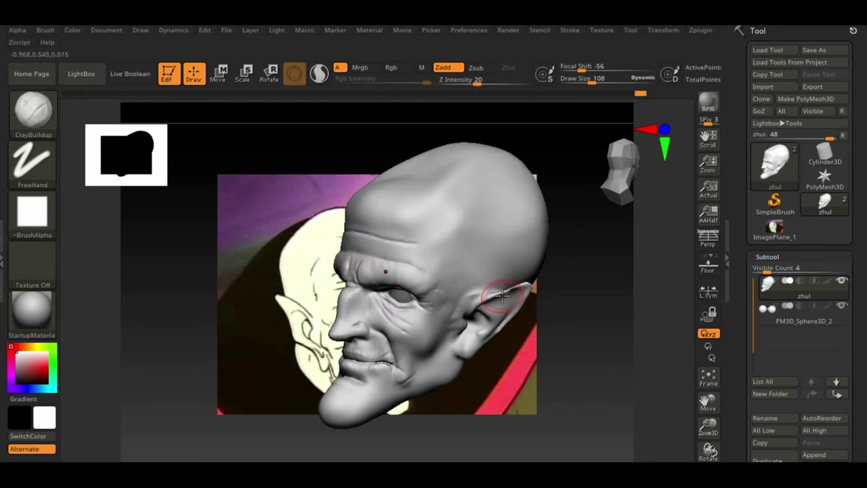
- Blend the ears into the skull using ClayBuildup, Inflat and DamStandard
key(b)
key(c)
key(b)
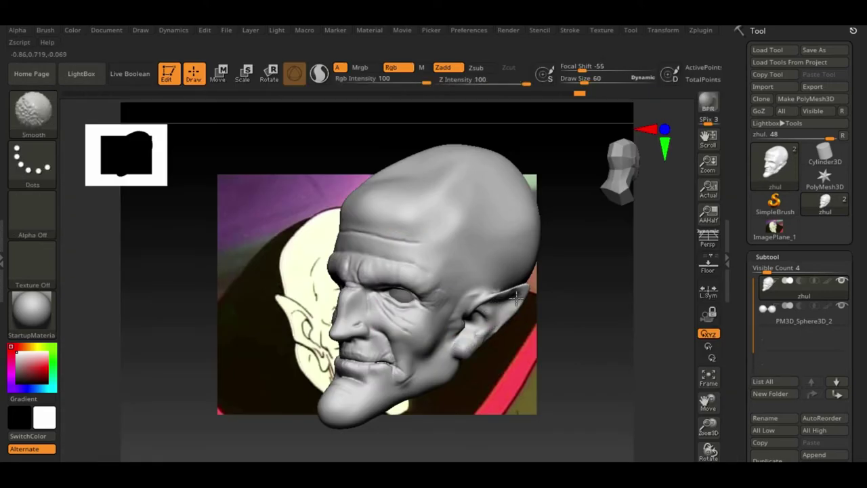
key(b)
key(i)
key(n)
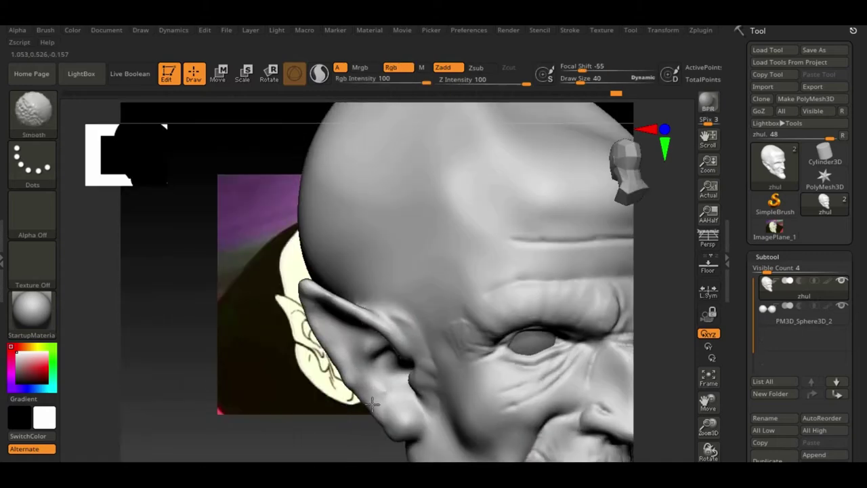
key(b)
key(d)
key(s)
key(f)
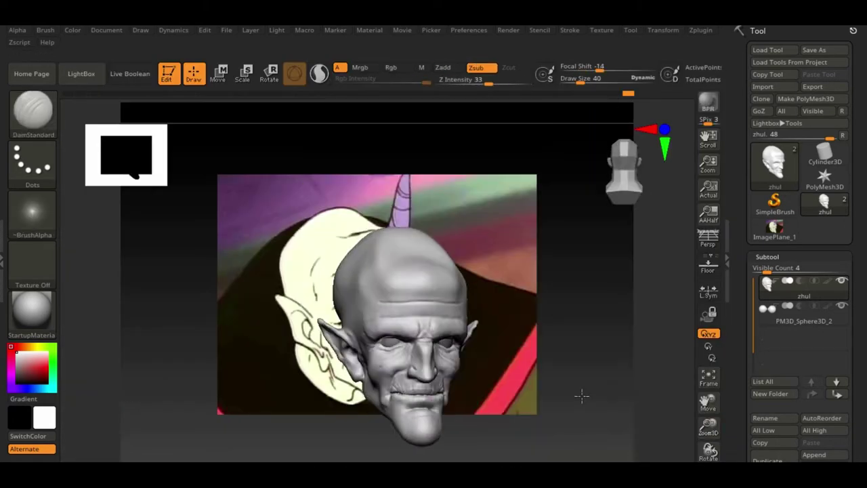
mouse_move(580, 396)
mouse_down()
mouse_move(600, 402)
mouse_move(707, 387)
mouse_move(345, 349)
mouse_up()
- Choose the MaskPen brush and turn the head from front to three-quarter view
key(b)
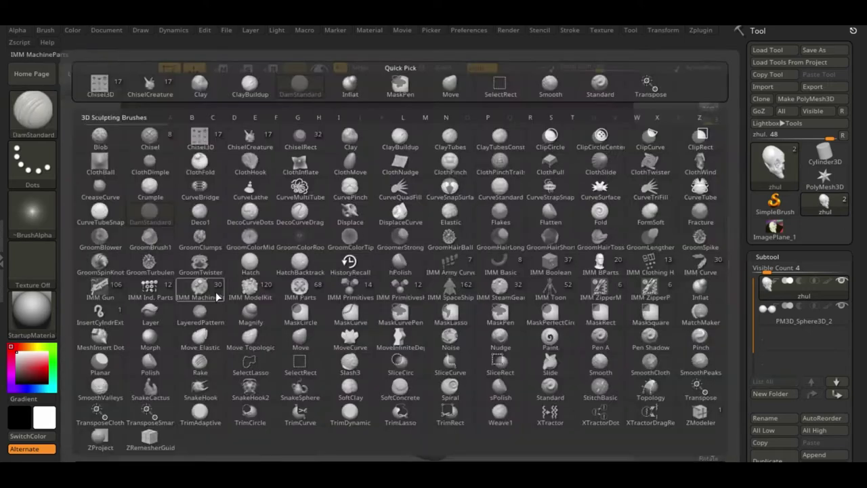
key(m)
key(p)
key(w)
drag(419, 364, 513, 332)
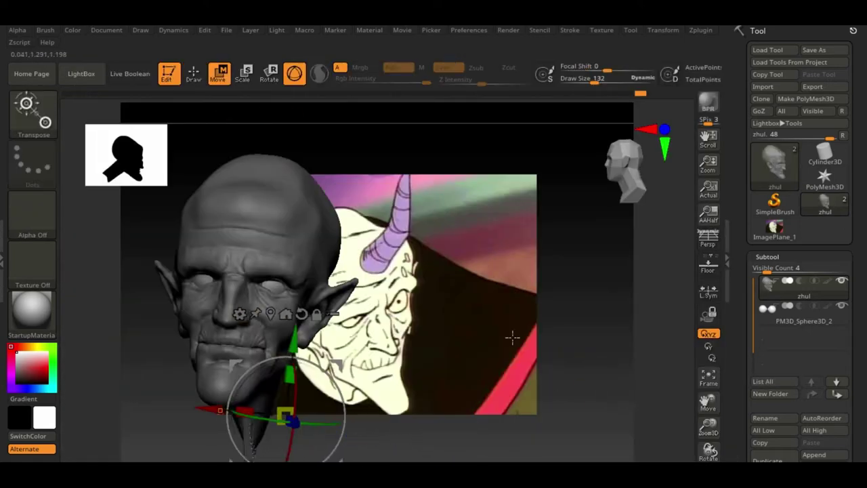
mouse_move(330, 415)
mouse_down()
mouse_move(553, 410)
mouse_move(648, 377)
mouse_move(600, 368)
mouse_move(532, 298)
mouse_move(583, 425)
mouse_move(281, 400)
mouse_up()
- Build up the neck with ClayBuildup from several angles, then import a second reference as ImagePlane_2
key(b)
key(c)
key(b)
key(w)
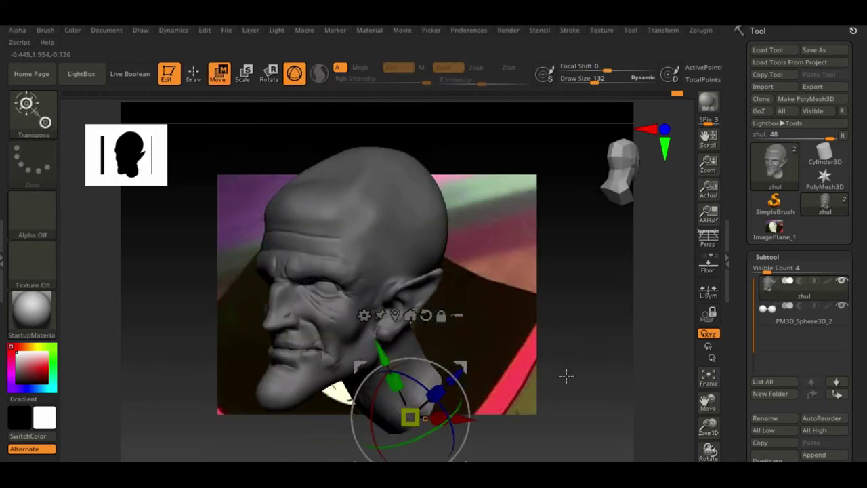
click(38, 126)
click(401, 139)
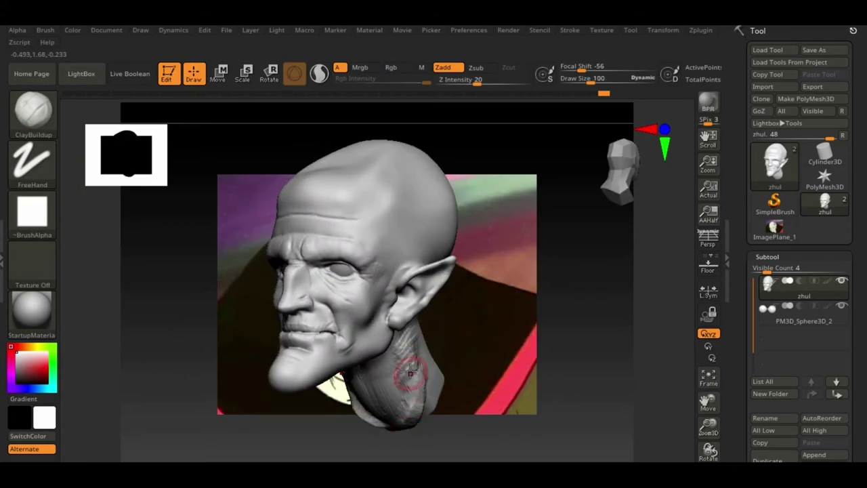
drag(547, 373, 355, 363)
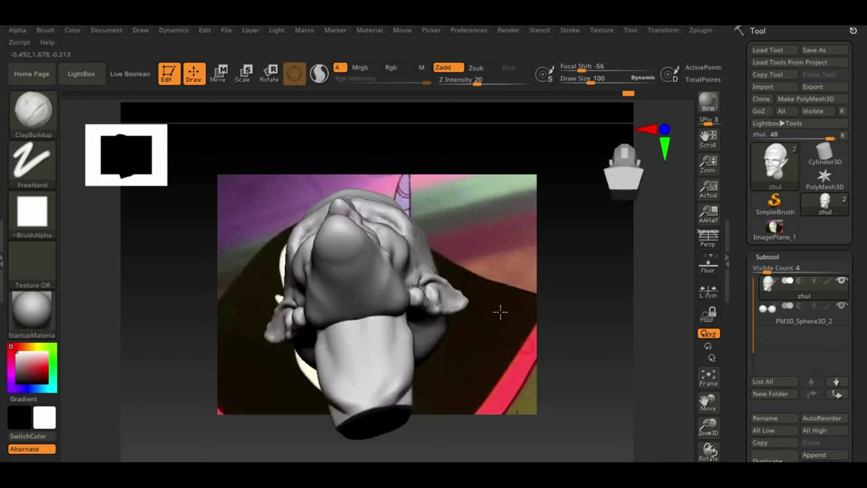
shift+drag(370, 330, 567, 381)
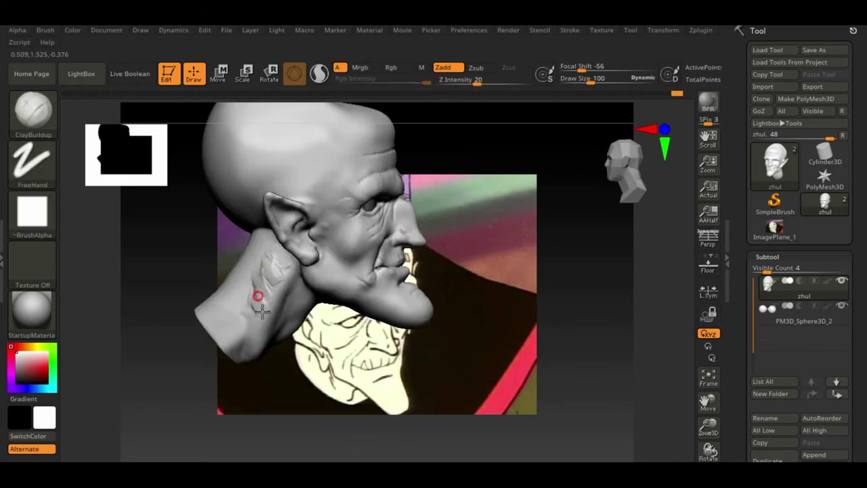
shift+drag(250, 344, 341, 337)
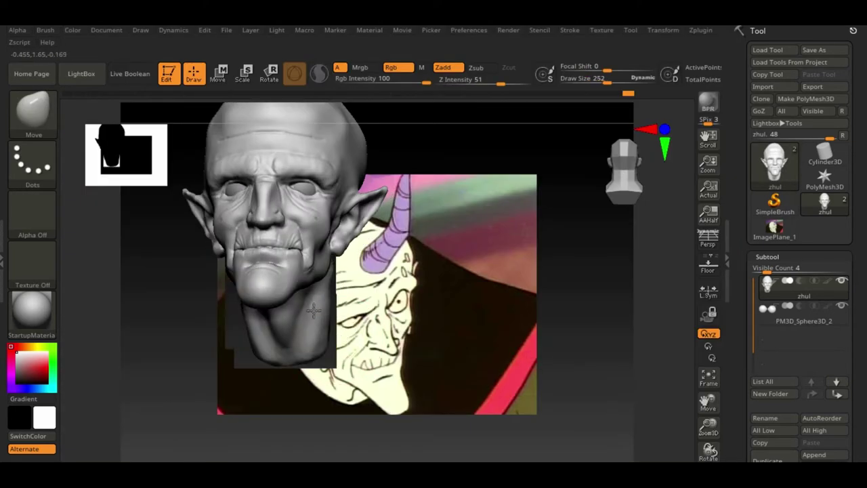
mouse_move(313, 310)
mouse_down()
mouse_move(314, 277)
mouse_move(354, 271)
mouse_move(557, 333)
mouse_move(545, 115)
mouse_up()
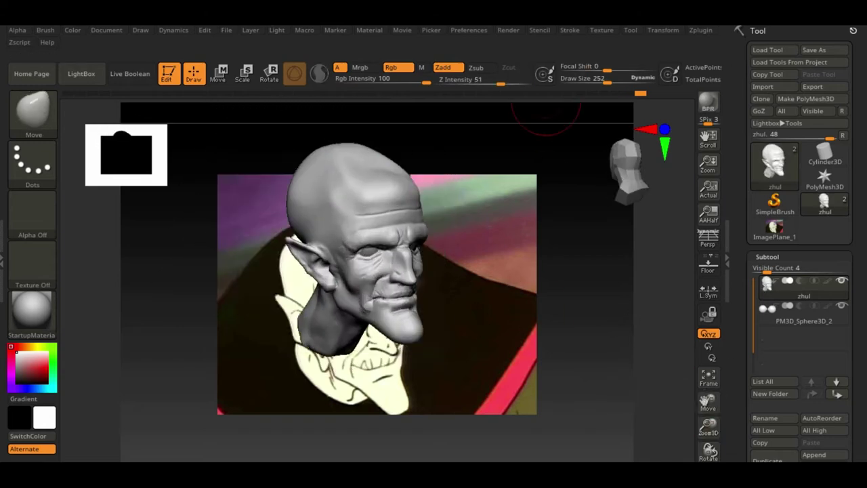
mouse_move(359, 325)
mouse_down()
mouse_move(565, 319)
mouse_move(478, 164)
mouse_up()
click(601, 30)
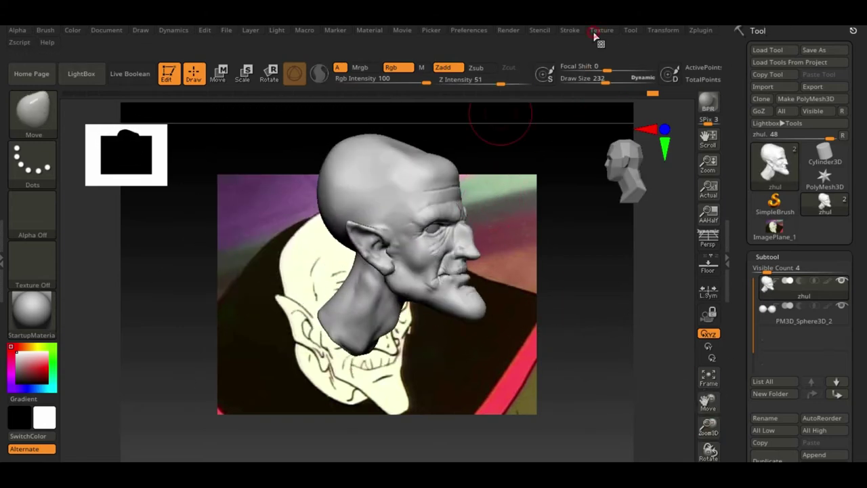
click(521, 341)
- Enlarge the brush to 455 and select the PM3D_Sphere3D1 subtool for Transpose shaping of the horn
drag(532, 359, 687, 426)
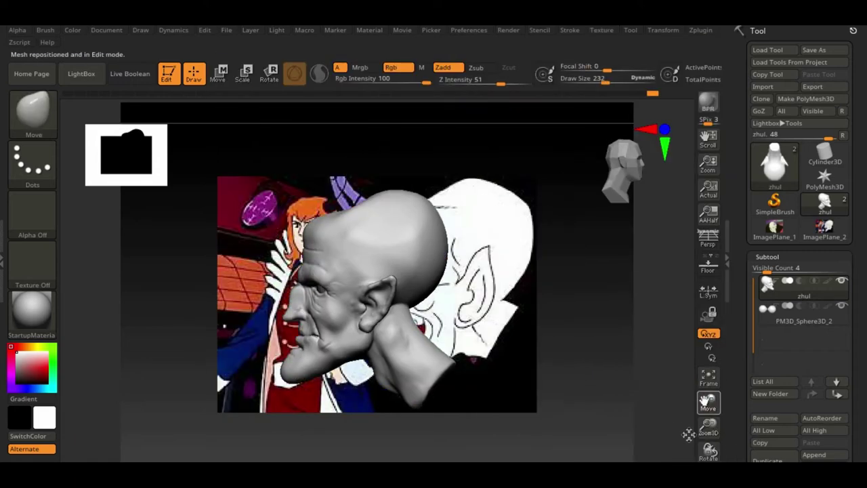
key(space)
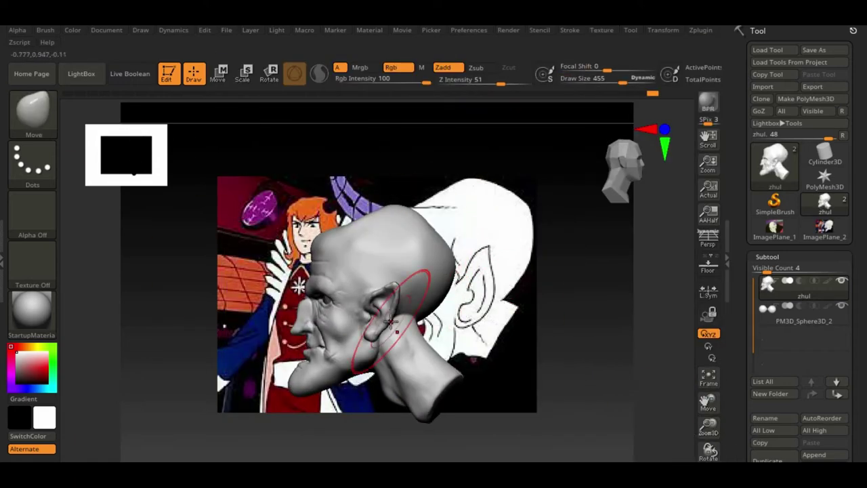
mouse_move(541, 318)
mouse_down()
mouse_move(613, 344)
mouse_move(561, 363)
mouse_move(595, 318)
mouse_up()
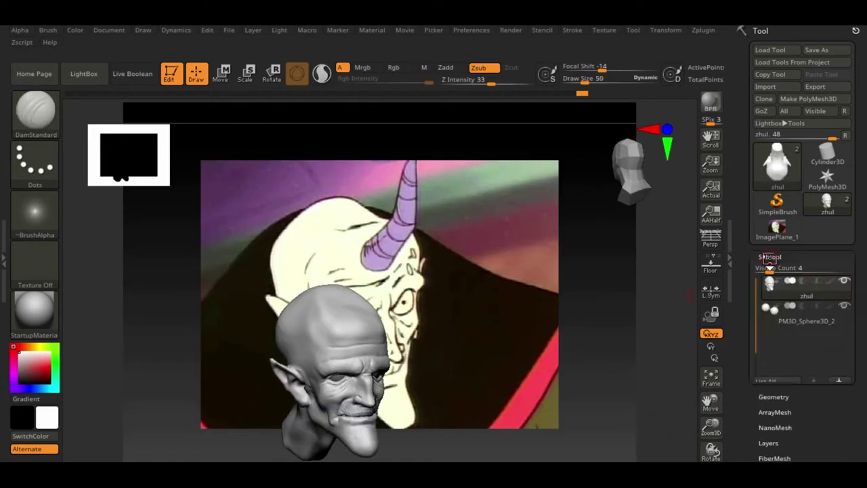
click(792, 193)
key(w)
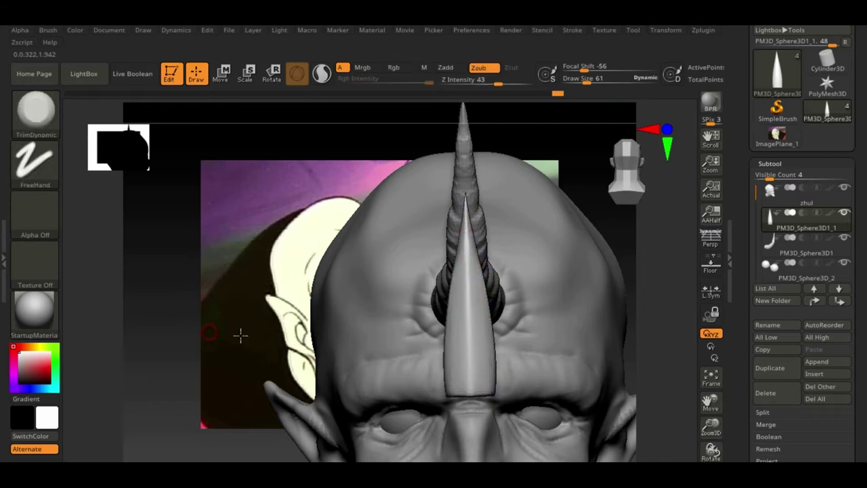
- Orbit the view around the side of the head to inspect the horn and cone
mouse_move(240, 335)
mouse_down()
mouse_move(619, 314)
mouse_move(501, 289)
mouse_up()
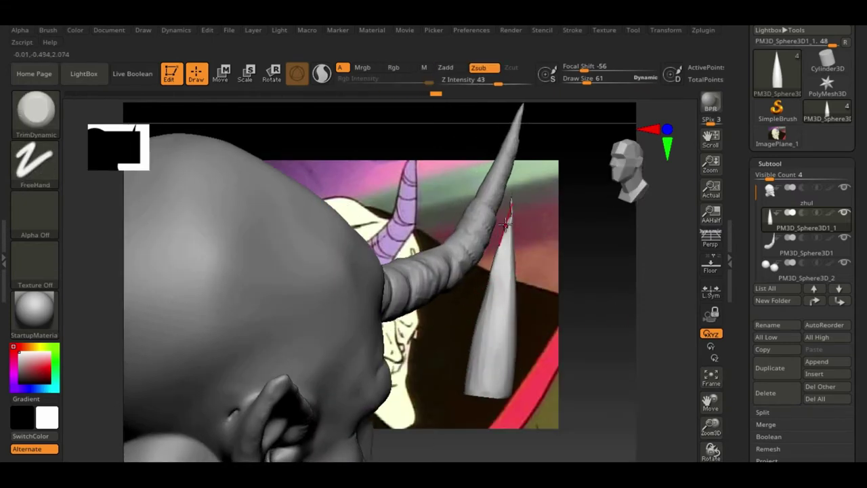
drag(485, 139, 639, 274)
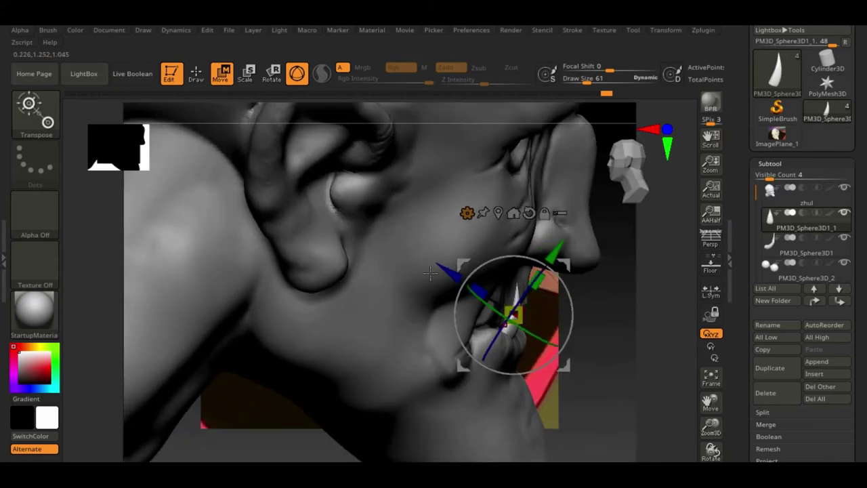
- Shape the lips around the tusk with Move, ClayBuildup at intensity 20, and DamStandard creases
key(b)
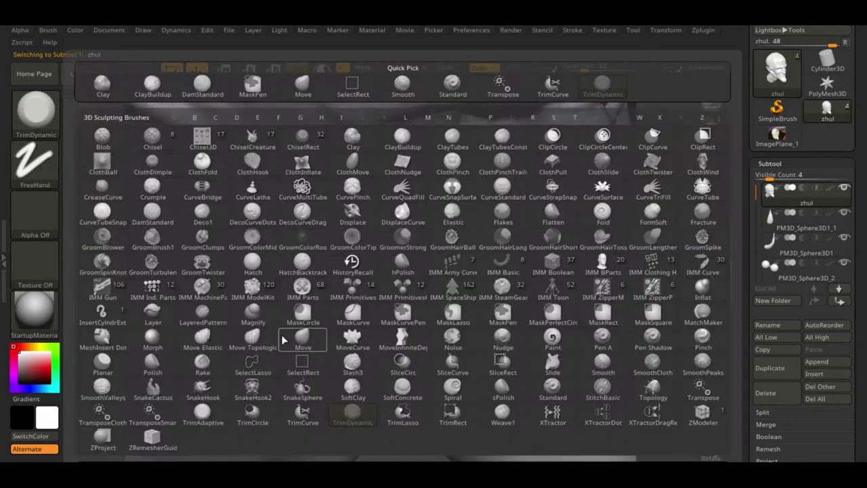
click(284, 336)
key(b)
key(c)
key(b)
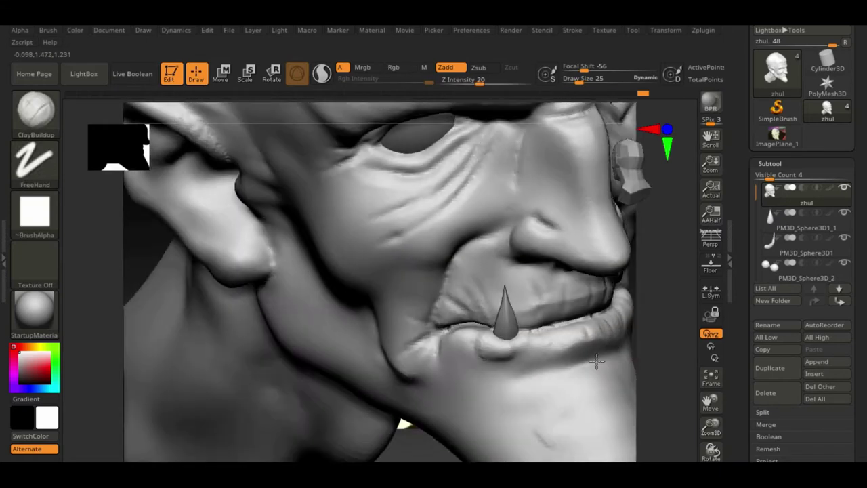
key(b)
key(d)
key(s)
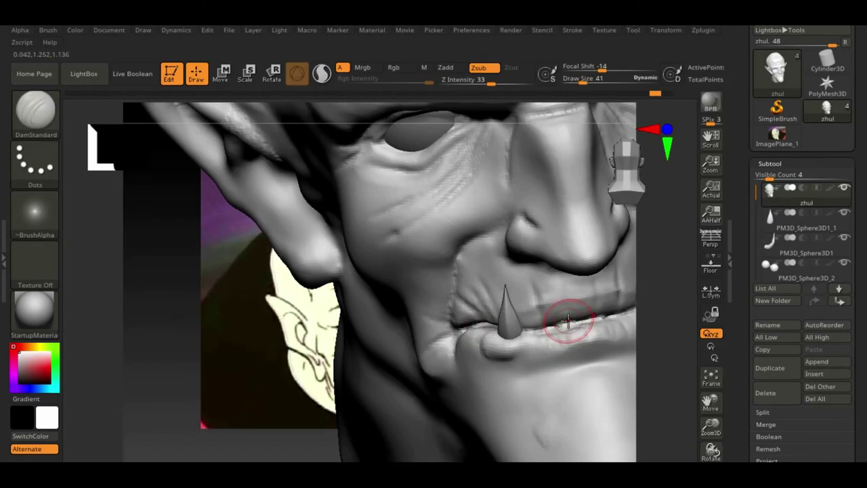
click(520, 92)
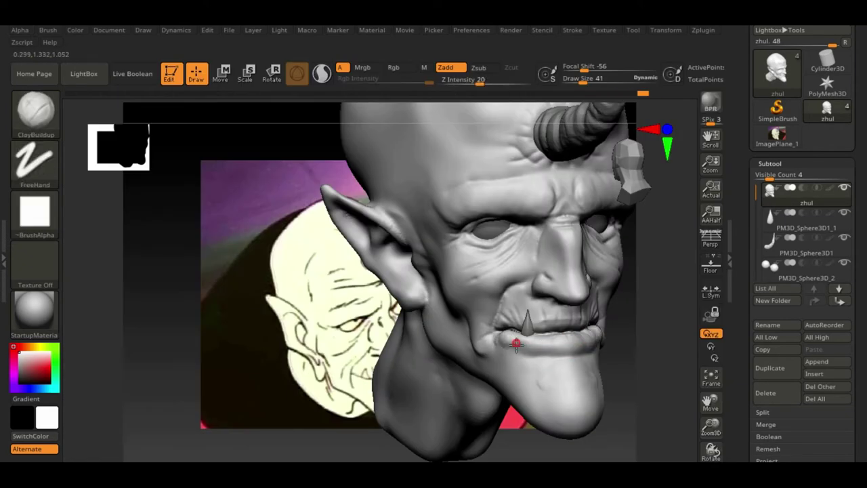
- Stamp round bumps on the forehead with the Standard brush at intensity 25 and a soft round alpha
key(b)
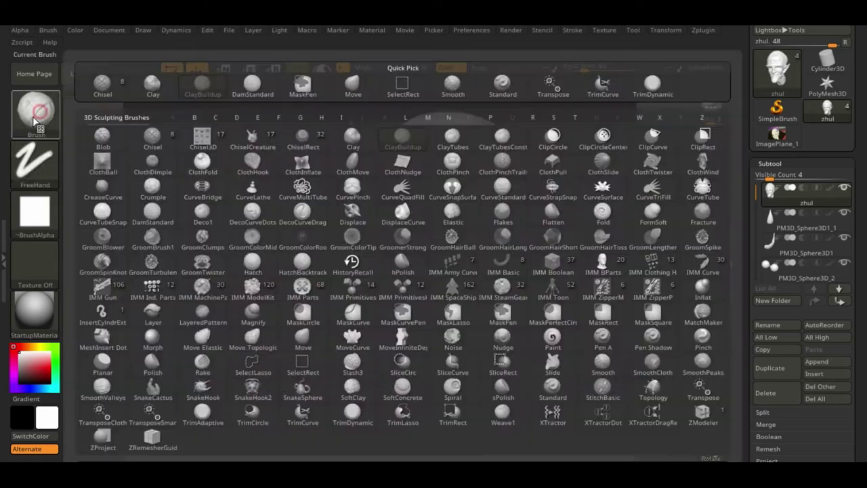
key(s)
key(t)
click(34, 214)
click(149, 273)
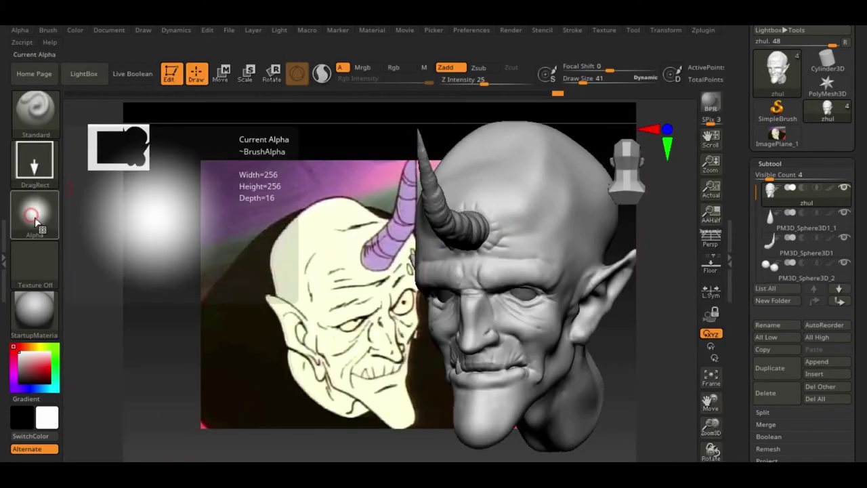
click(34, 215)
click(513, 233)
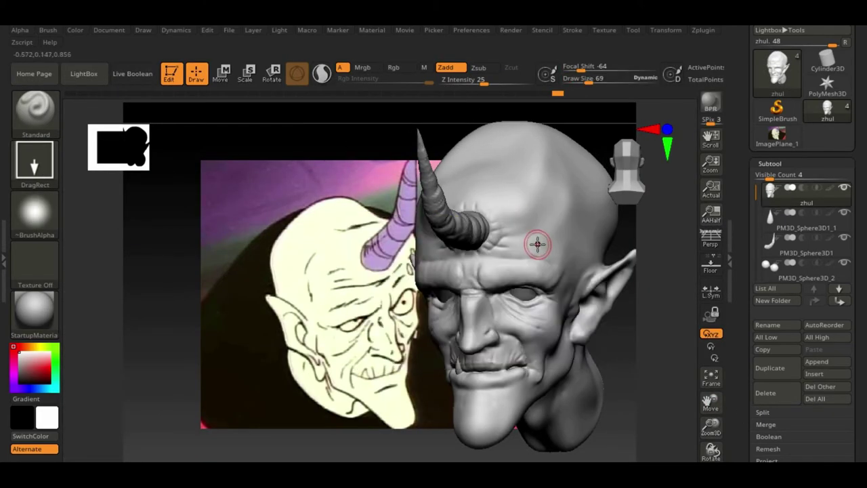
drag(206, 298, 155, 306)
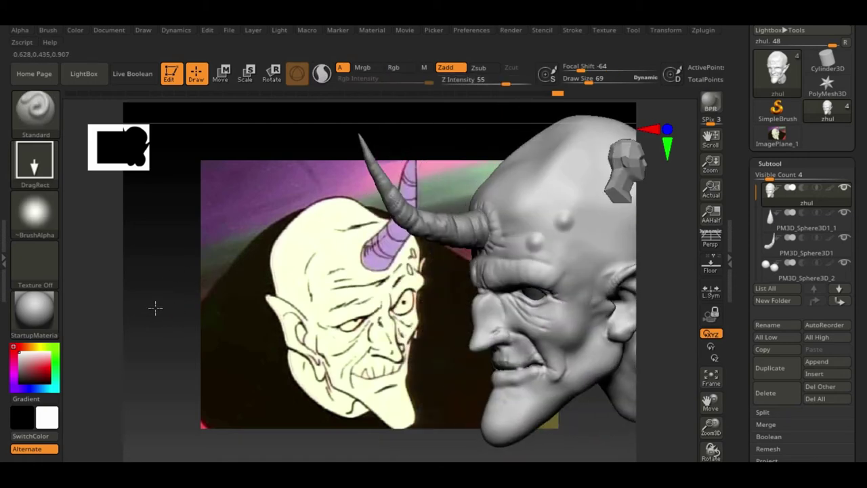
- Blend with ClayBuildup at intensity 20 and stamp a round bump onto the nose tip
key(b)
key(c)
key(b)
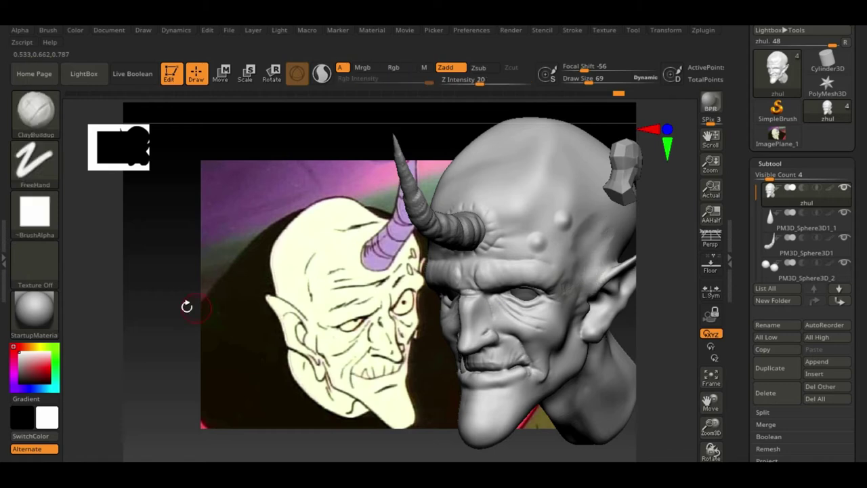
drag(186, 306, 79, 314)
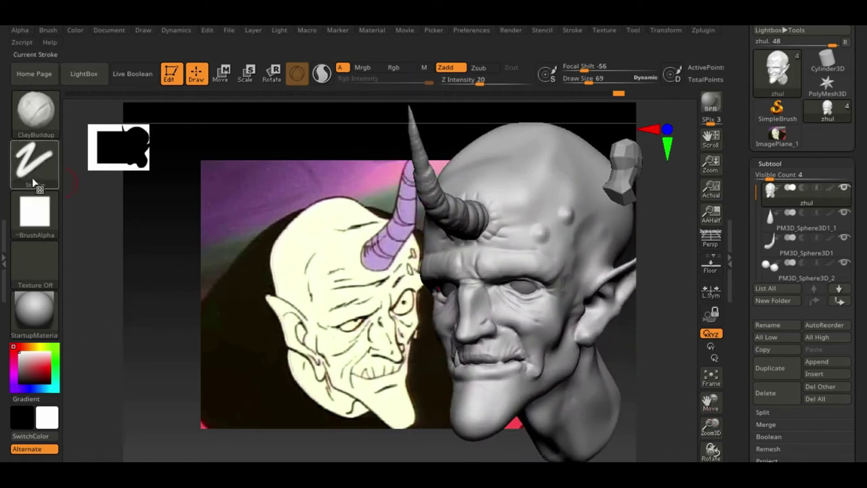
click(35, 211)
click(250, 224)
drag(190, 265, 544, 229)
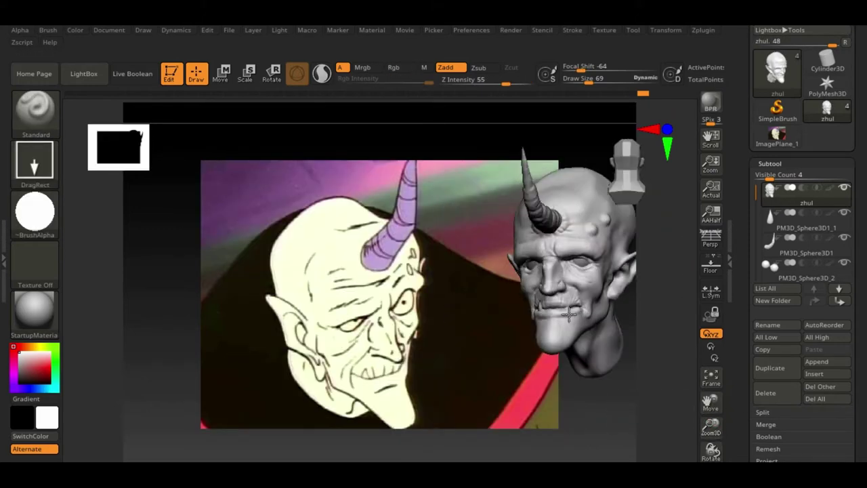
- Save the demon head tool with Ctrl+S, keeping its file name
mouse_move(596, 318)
mouse_down()
mouse_move(605, 329)
mouse_move(581, 321)
mouse_move(623, 370)
mouse_move(609, 352)
mouse_up()
key(ctrl+s)
key(Return)
- Confirm overwriting the saved tool and select the sphere part, viewing the head's left profile
click(465, 248)
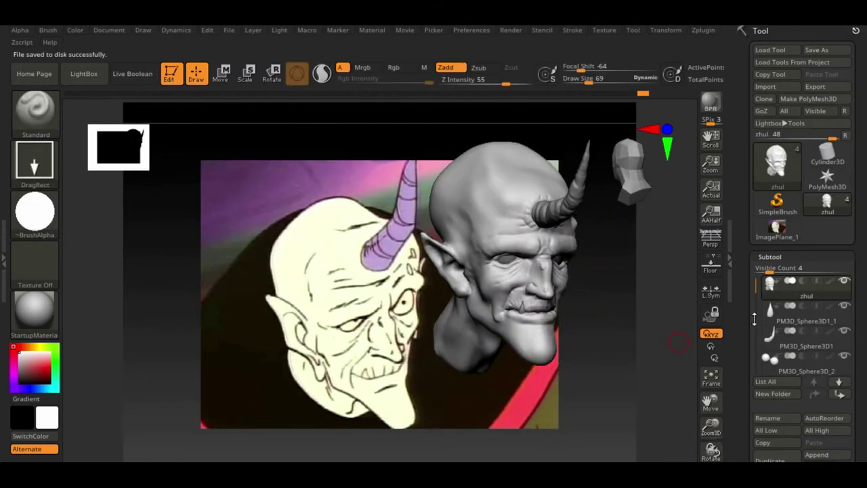
drag(734, 379, 735, 394)
key(w)
drag(609, 379, 556, 379)
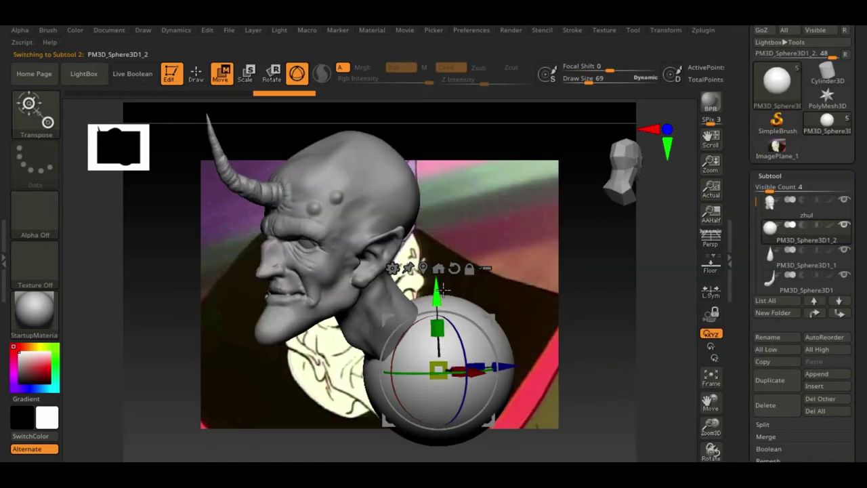
drag(779, 379, 780, 134)
drag(610, 305, 656, 304)
- Pull the sphere out into a shoulder mass with the Move brush and smooth its surface
key(space)
key(q)
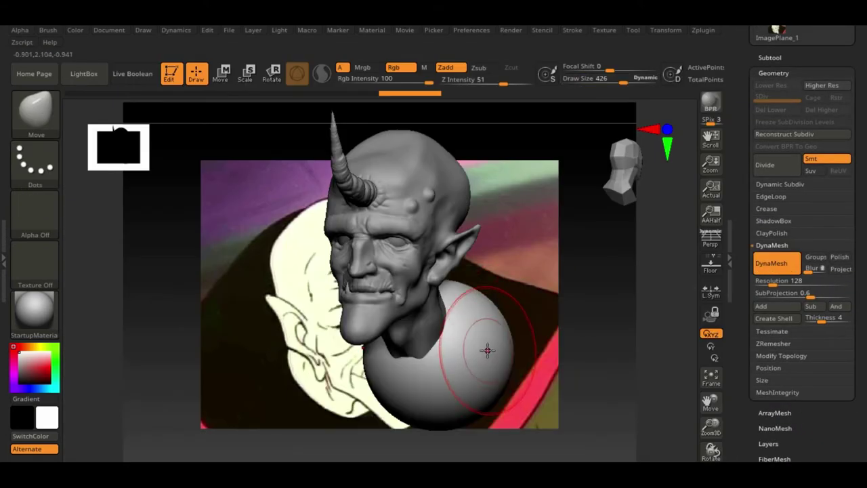
drag(489, 358, 505, 386)
mouse_move(610, 319)
mouse_down()
mouse_move(635, 333)
mouse_move(527, 268)
mouse_move(491, 348)
mouse_move(535, 349)
mouse_move(546, 330)
mouse_up()
mouse_move(648, 352)
mouse_down()
mouse_move(705, 400)
mouse_move(603, 332)
mouse_up()
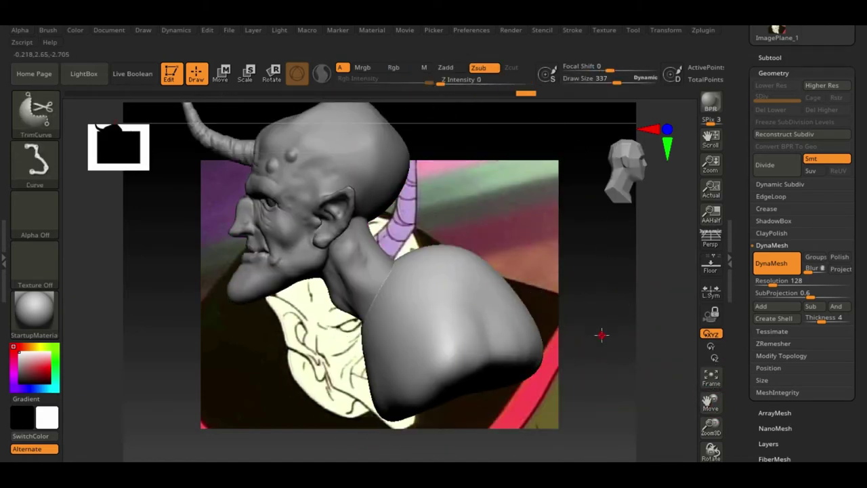
mouse_move(377, 332)
mouse_down()
mouse_move(572, 306)
mouse_move(416, 313)
mouse_move(413, 264)
mouse_up()
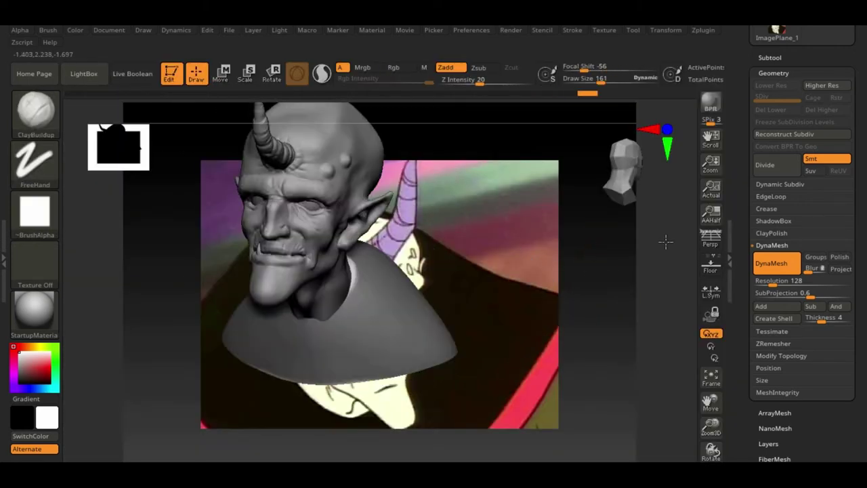
mouse_move(664, 242)
mouse_down()
mouse_move(734, 374)
mouse_move(480, 325)
mouse_up()
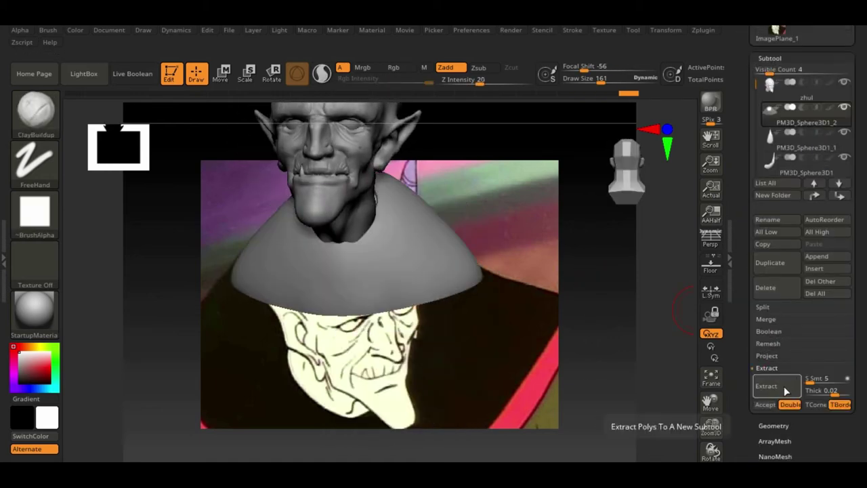
- Accept the extraction as subtool Extract1 and reshape it with the Move brush
click(764, 405)
drag(687, 358, 581, 246)
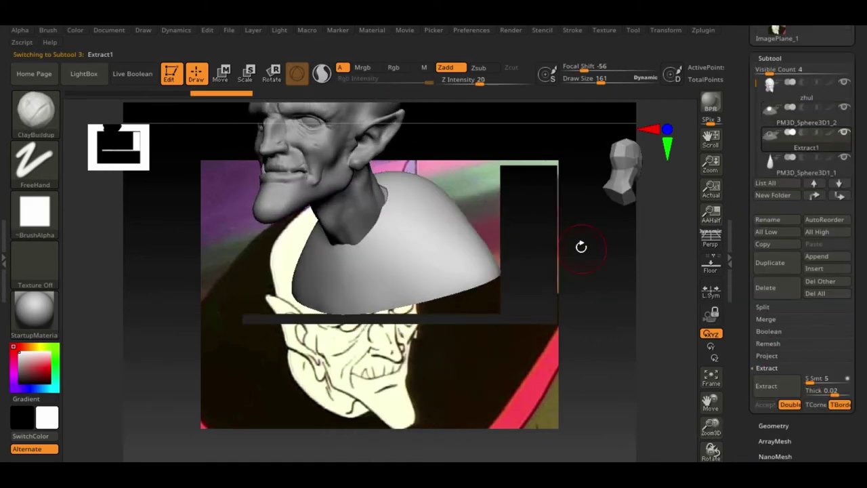
key(w)
key(q)
key(b)
key(m)
key(v)
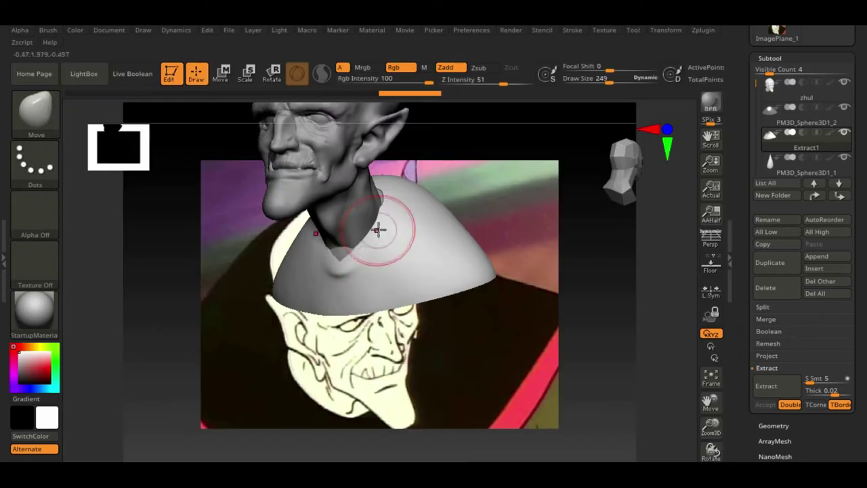
drag(376, 229, 609, 335)
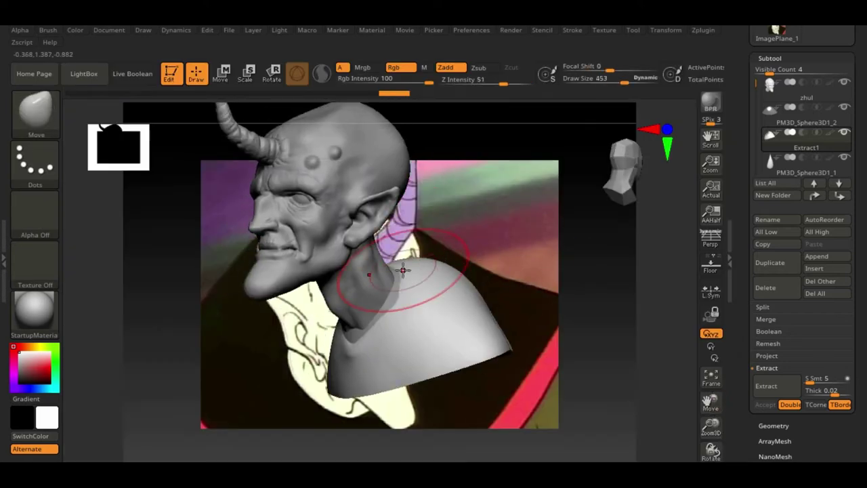
mouse_move(402, 270)
mouse_down()
mouse_move(587, 284)
mouse_move(449, 329)
mouse_move(381, 309)
mouse_move(364, 344)
mouse_up()
- Build up the shoulder piece with ClayBuildup, checking it from side and front
key(b)
key(c)
key(b)
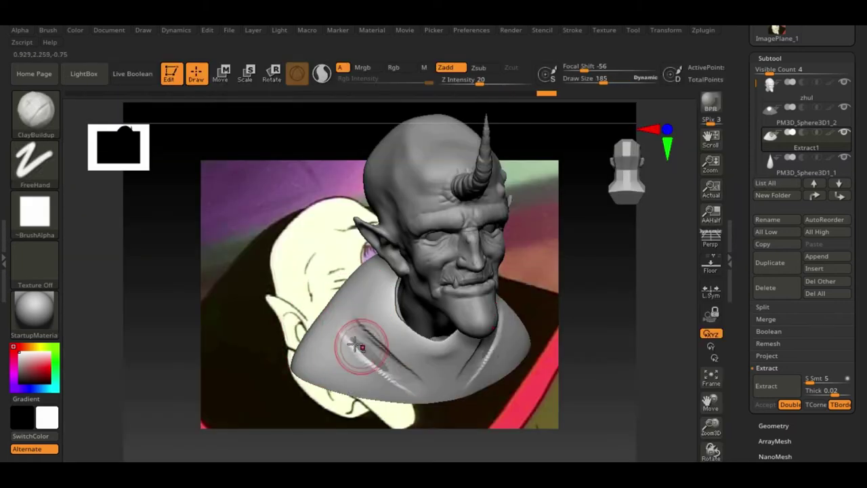
mouse_move(411, 361)
mouse_down()
mouse_move(572, 377)
mouse_move(515, 379)
mouse_up()
key(w)
mouse_move(450, 269)
mouse_down()
mouse_move(585, 333)
mouse_move(433, 334)
mouse_up()
- Briefly activate PM3D_Sphere3D1_2, then reselect Extract1 and refine it with the Move brush
alt+click(555, 319)
drag(597, 291, 608, 290)
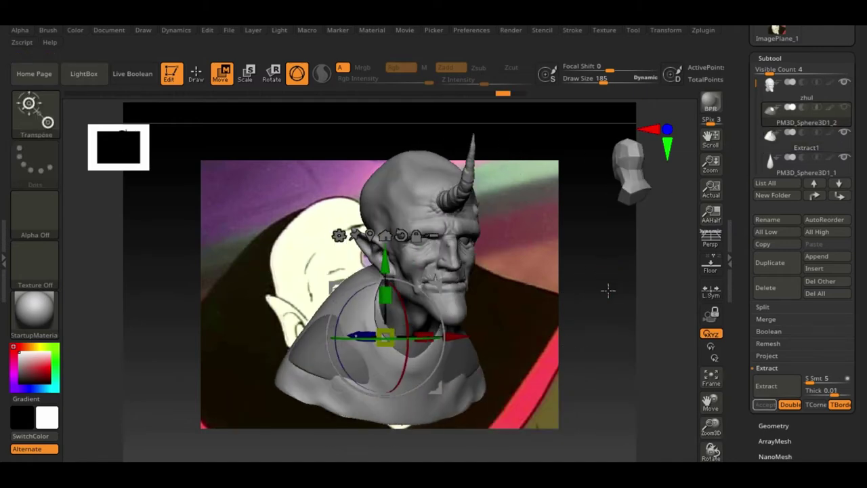
drag(425, 323, 596, 318)
click(806, 136)
key(q)
key(b)
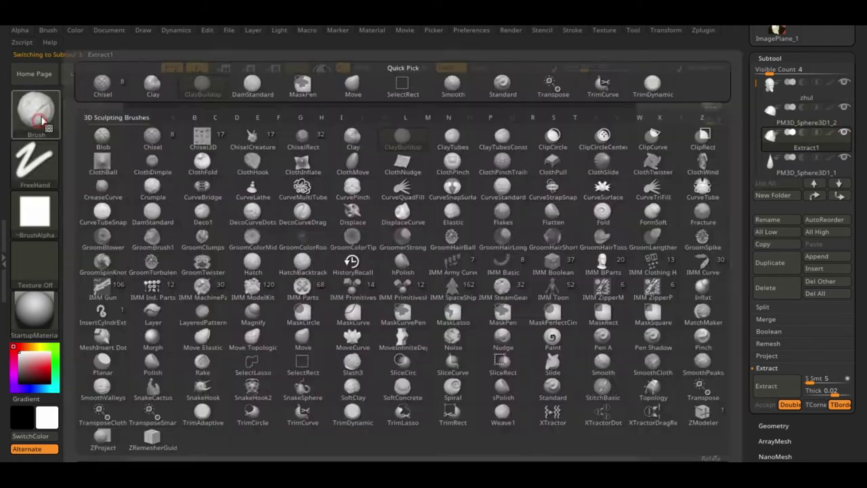
key(m)
key(v)
mouse_move(421, 273)
mouse_down()
mouse_move(474, 339)
mouse_move(611, 316)
mouse_up()
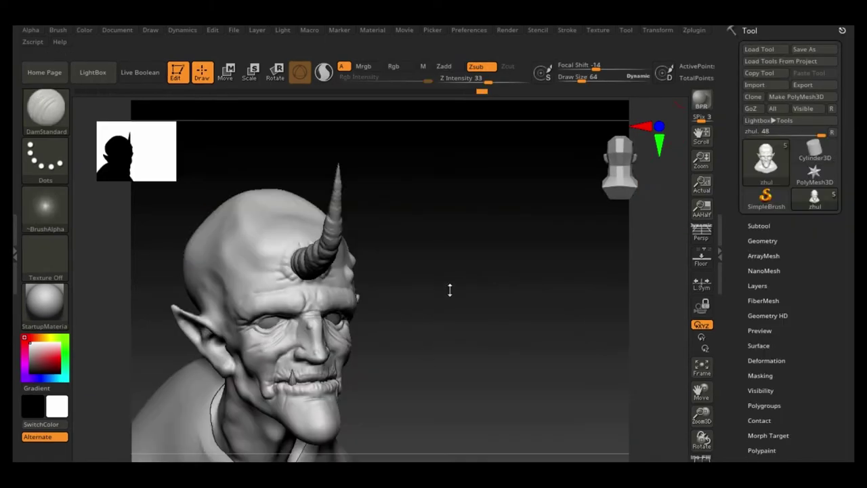
- Stamp noise-alpha skin texture on the cheek and face with the Standard brush and DragRect stroke
key(b)
key(s)
key(t)
click(280, 223)
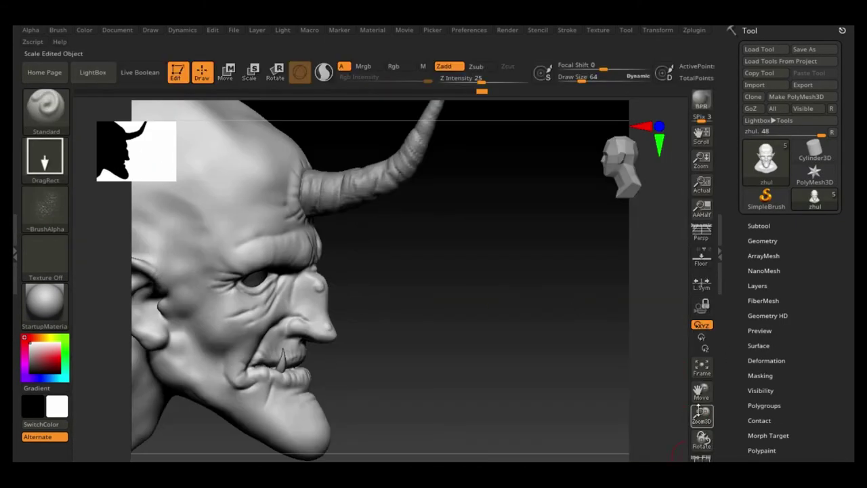
mouse_move(474, 284)
mouse_down()
mouse_move(532, 248)
mouse_move(514, 252)
mouse_up()
drag(215, 230, 247, 245)
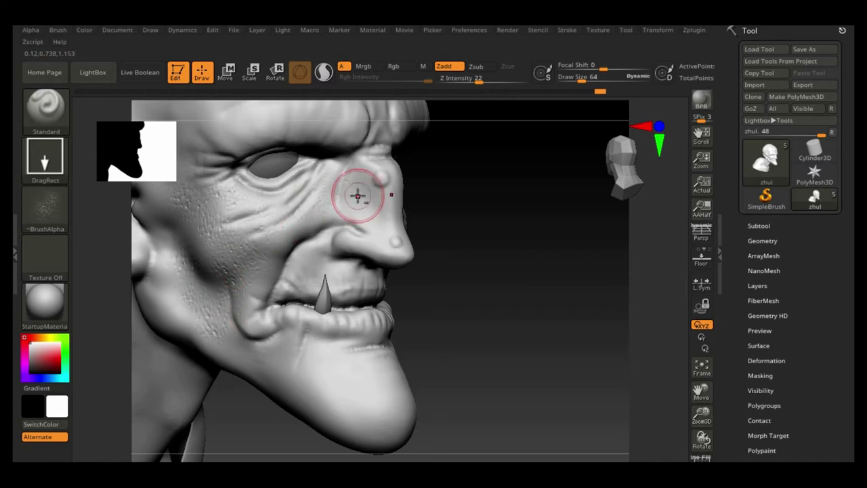
drag(168, 316, 315, 267)
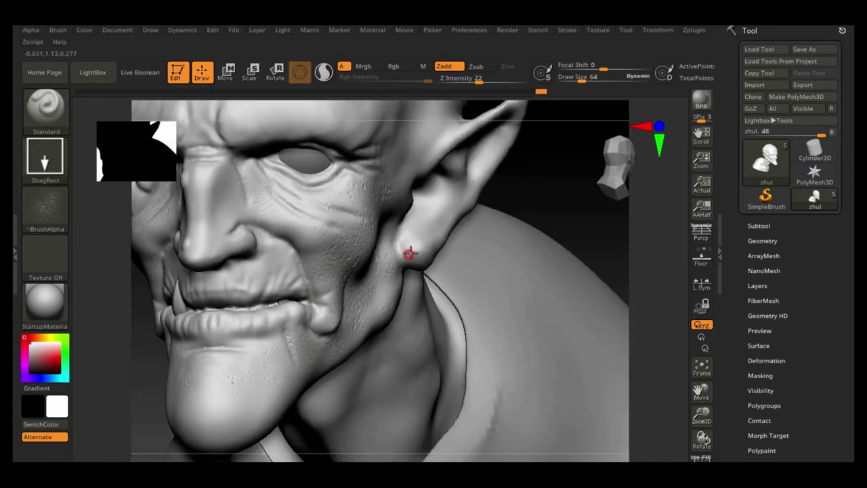
drag(270, 177, 328, 215)
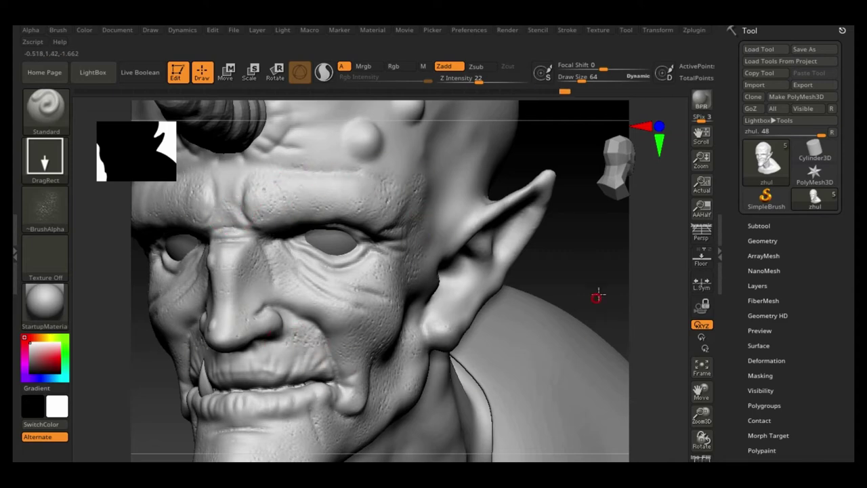
drag(596, 295, 296, 303)
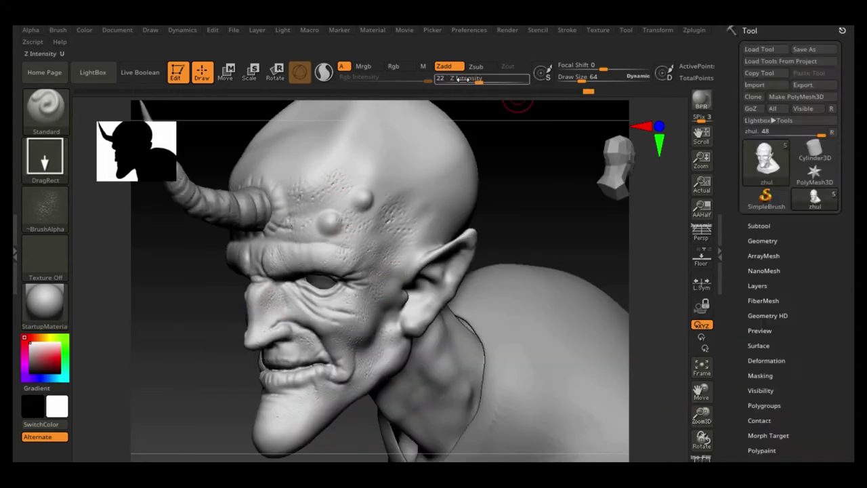
- Set Z Intensity to 11 and turn the bust to a left-facing view
text(11)
key(Return)
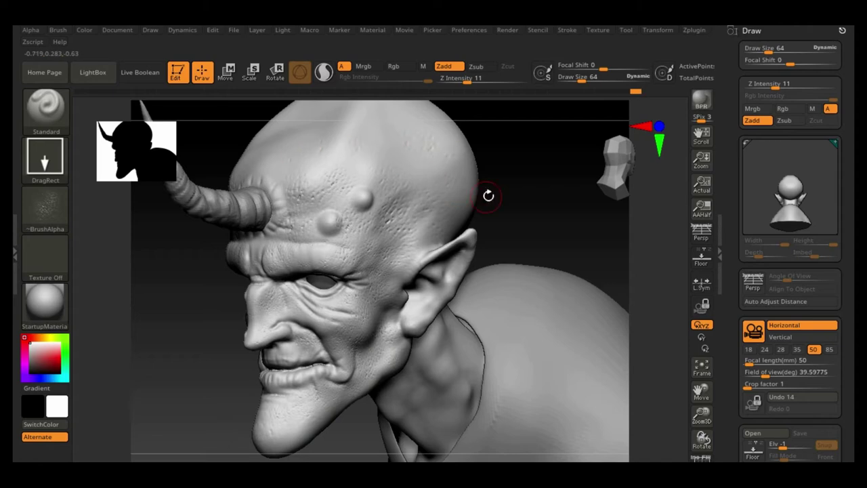
drag(488, 196, 345, 413)
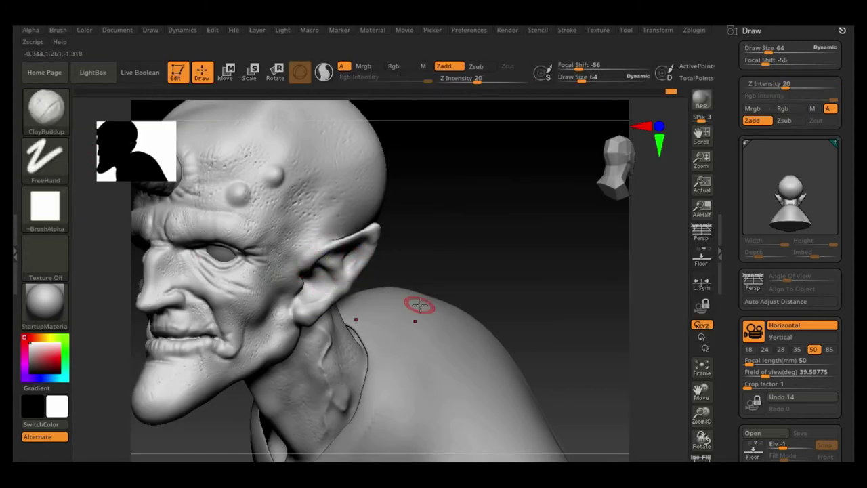
mouse_move(419, 305)
mouse_down()
mouse_move(577, 323)
mouse_move(454, 323)
mouse_move(522, 315)
mouse_move(474, 318)
mouse_up()
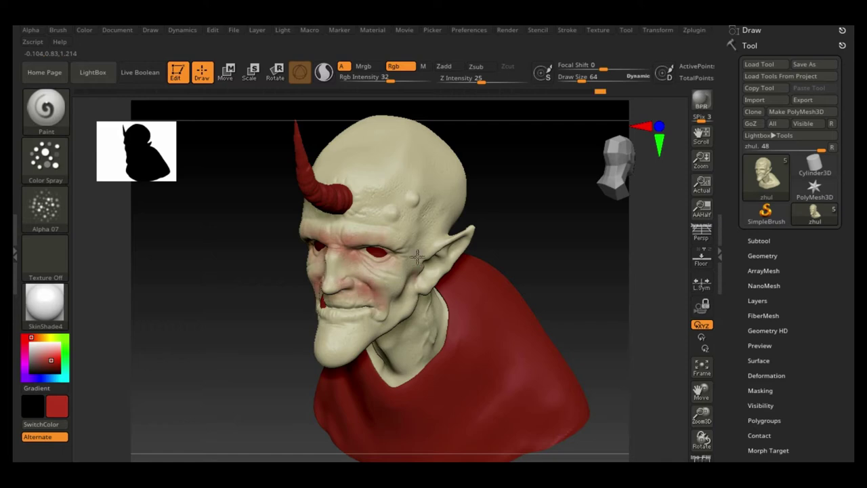
- Rotate the bust through every side to inspect the mottled colour variation
drag(547, 328, 235, 195)
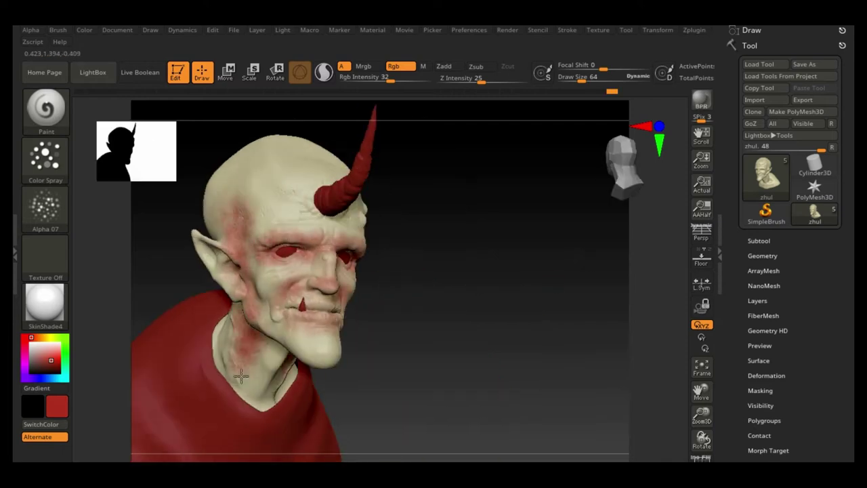
mouse_move(241, 376)
mouse_down()
mouse_move(396, 274)
mouse_move(488, 259)
mouse_move(342, 173)
mouse_up()
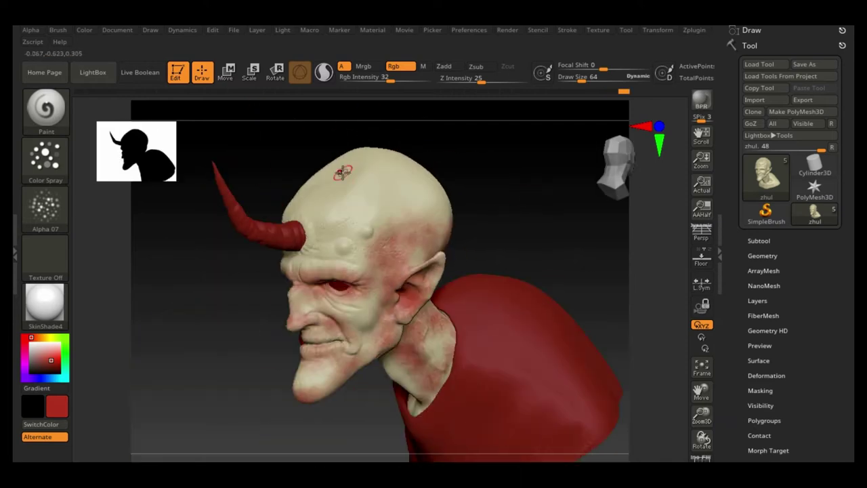
mouse_move(336, 245)
mouse_down()
mouse_move(550, 232)
mouse_move(255, 290)
mouse_up()
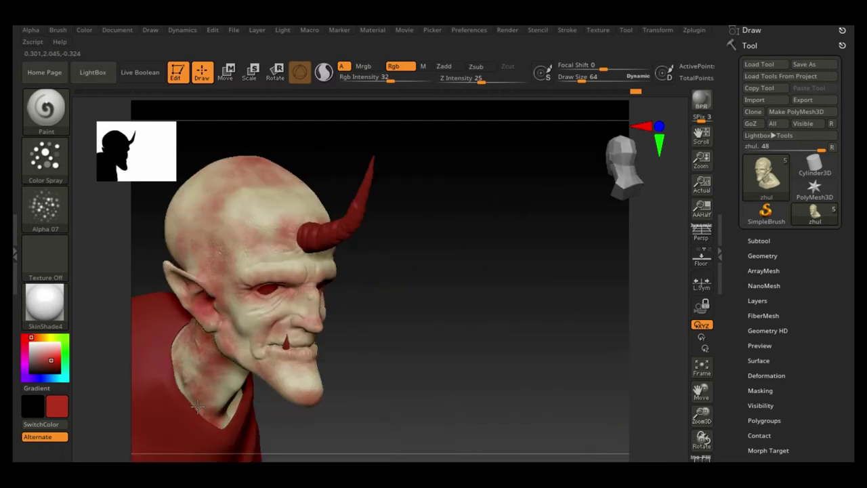
drag(278, 354, 249, 252)
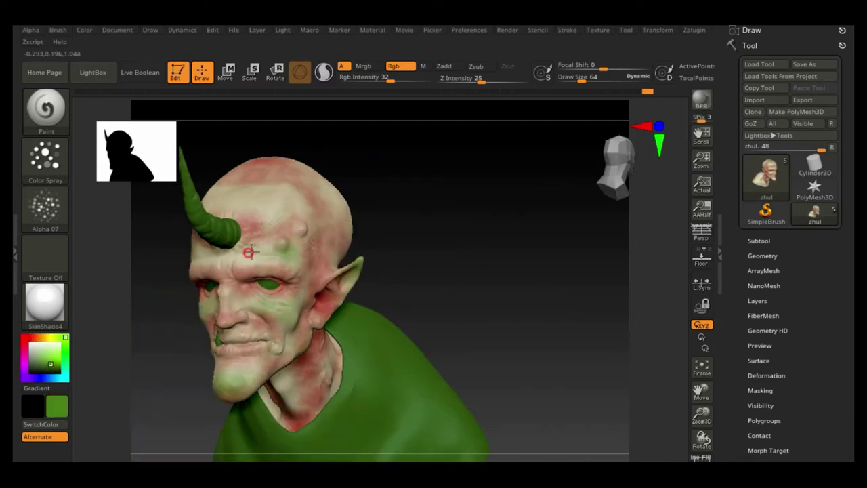
drag(325, 316, 366, 292)
drag(160, 343, 336, 345)
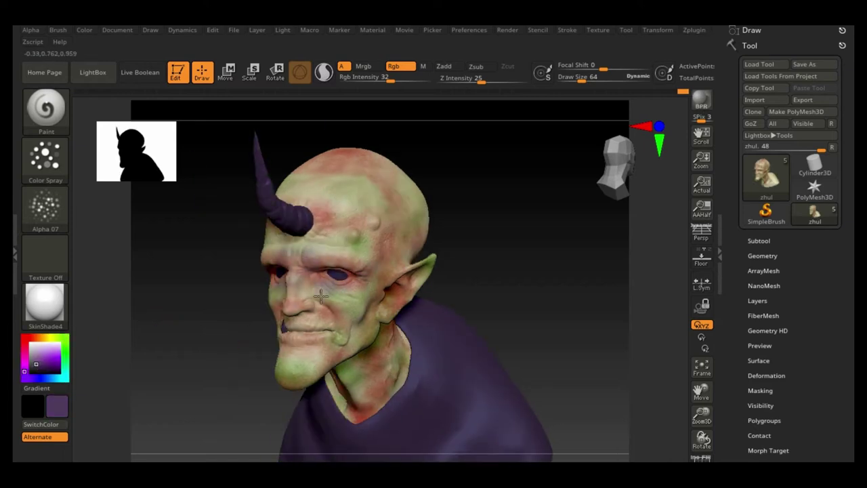
drag(411, 291, 356, 342)
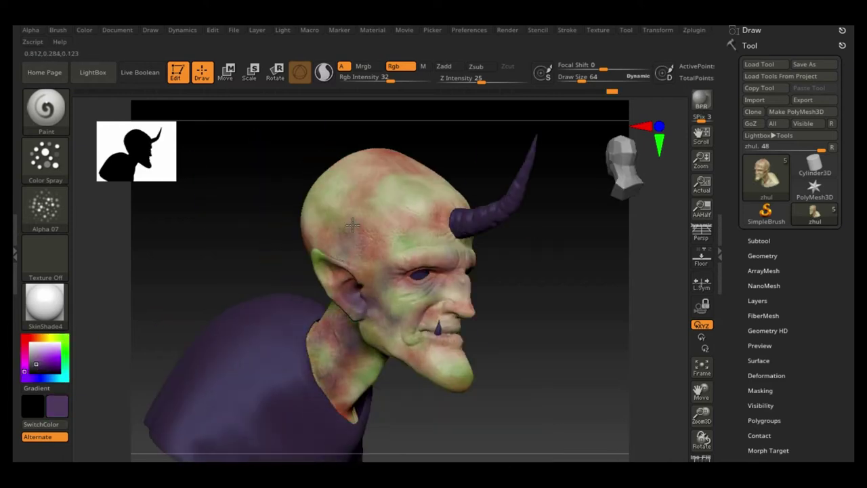
mouse_move(353, 225)
mouse_down()
mouse_move(485, 300)
mouse_move(528, 343)
mouse_move(378, 402)
mouse_move(230, 315)
mouse_up()
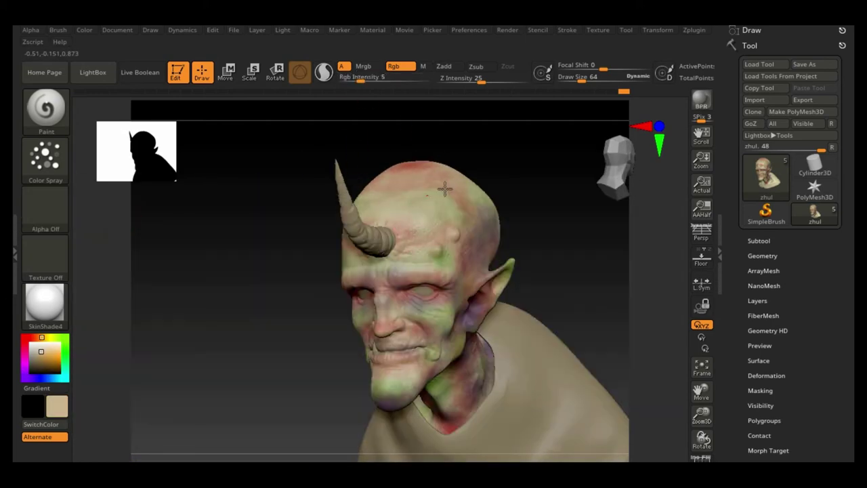
drag(414, 392, 464, 280)
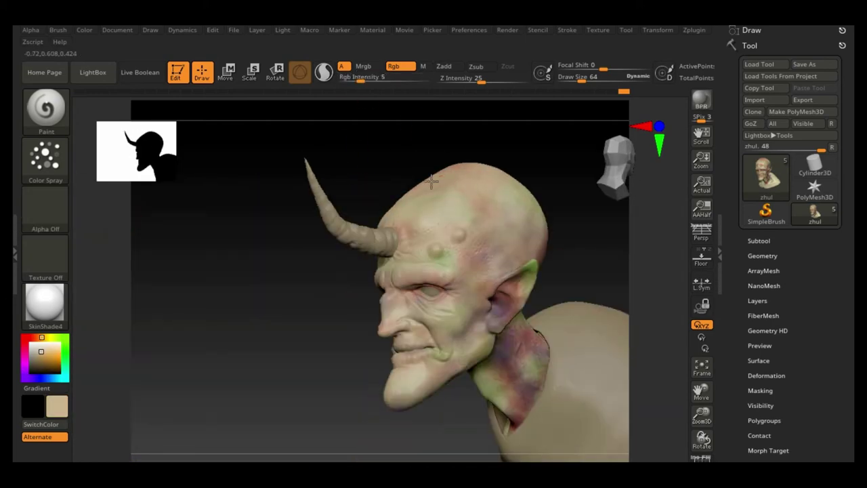
mouse_move(498, 366)
mouse_down()
mouse_move(662, 251)
mouse_move(425, 248)
mouse_up()
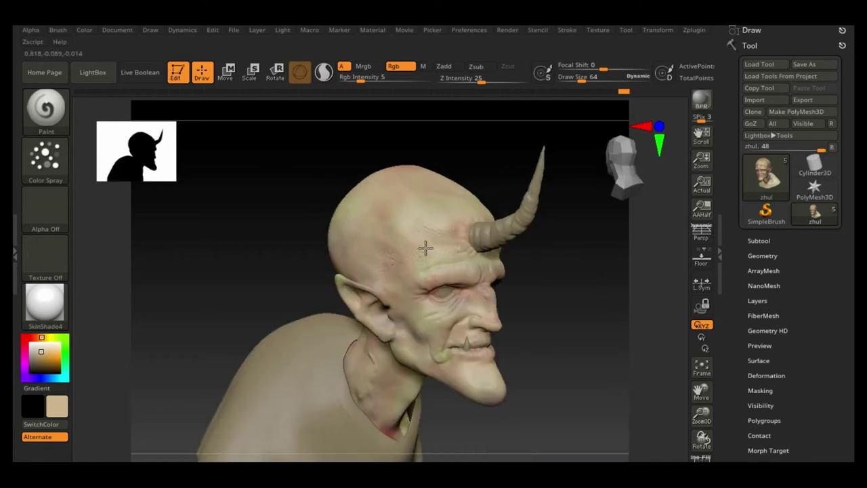
drag(383, 427, 568, 361)
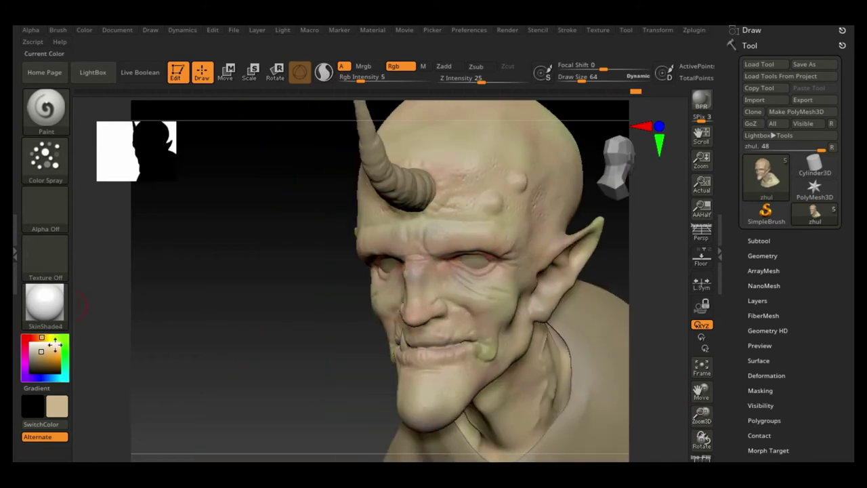
mouse_move(469, 338)
mouse_down()
mouse_move(365, 344)
mouse_move(585, 314)
mouse_move(302, 320)
mouse_up()
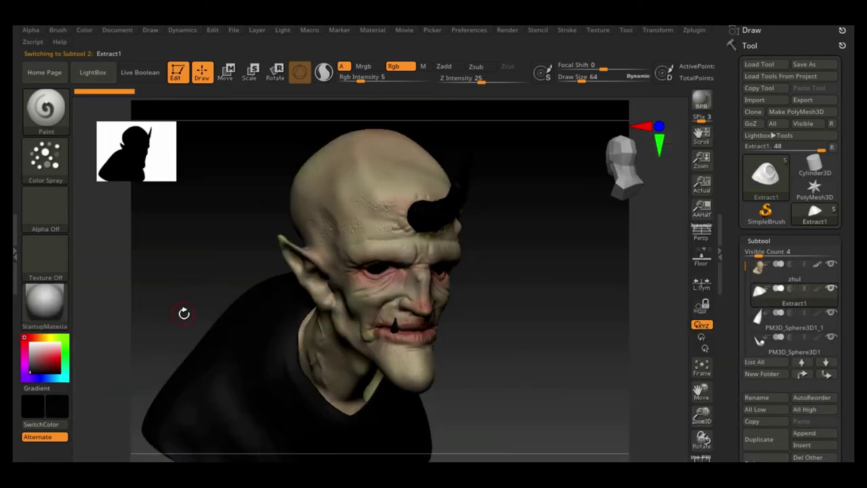
- Fill the object with the current colour and switch the material from ToyPlastic to SkinShade4
click(117, 31)
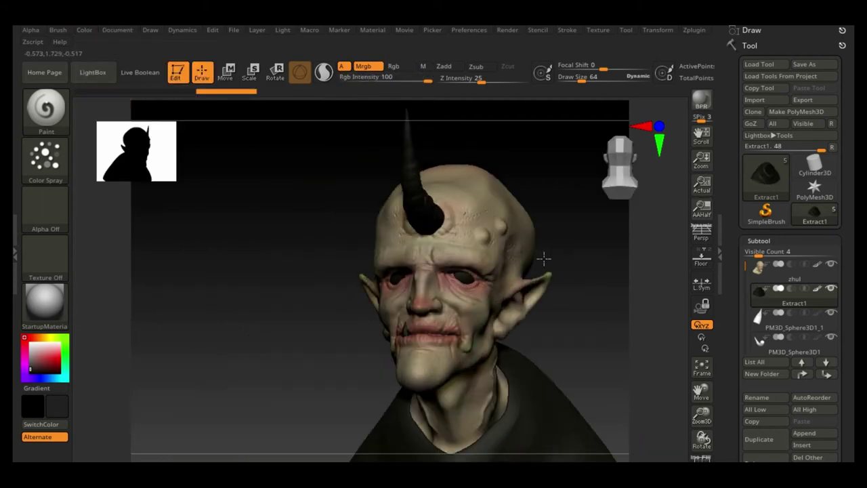
key(b)
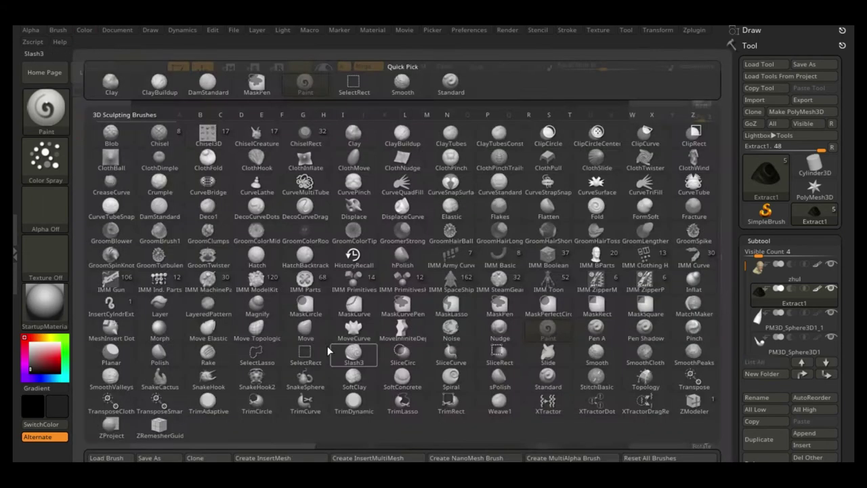
click(328, 351)
click(52, 306)
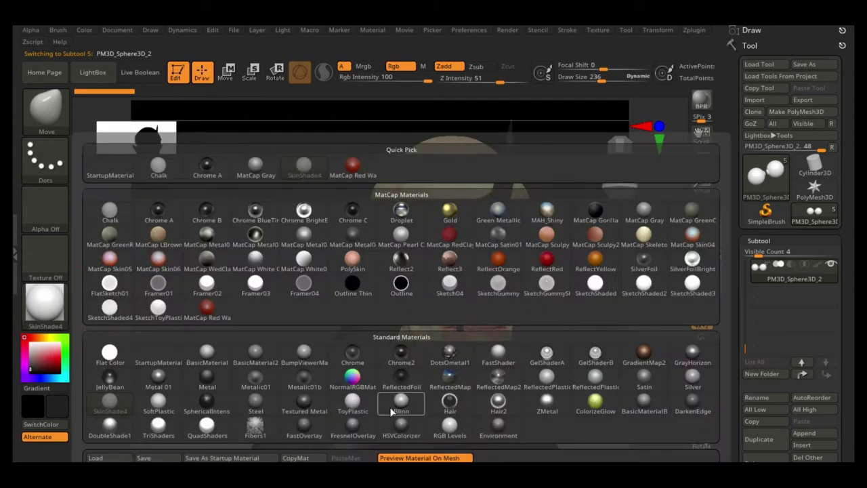
click(352, 405)
click(84, 29)
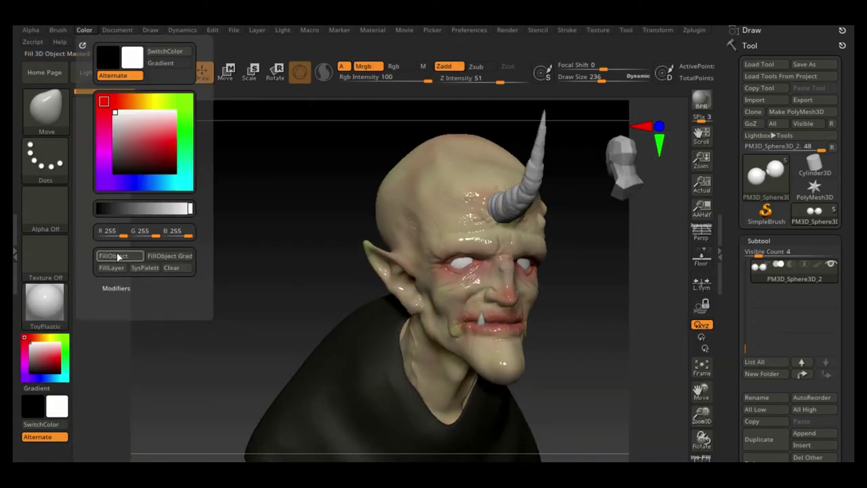
click(45, 301)
click(304, 170)
- Give the brush a hard edge with little falloff for painting around the eyes
click(45, 301)
click(304, 170)
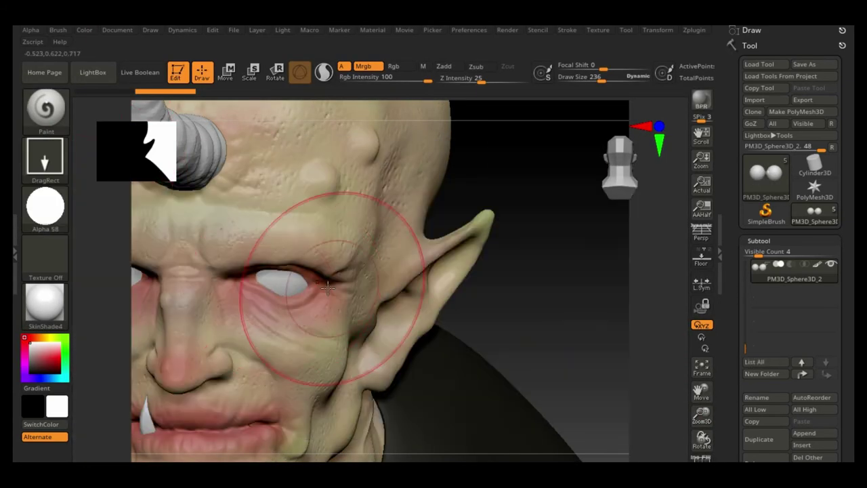
key(space)
drag(301, 253, 281, 253)
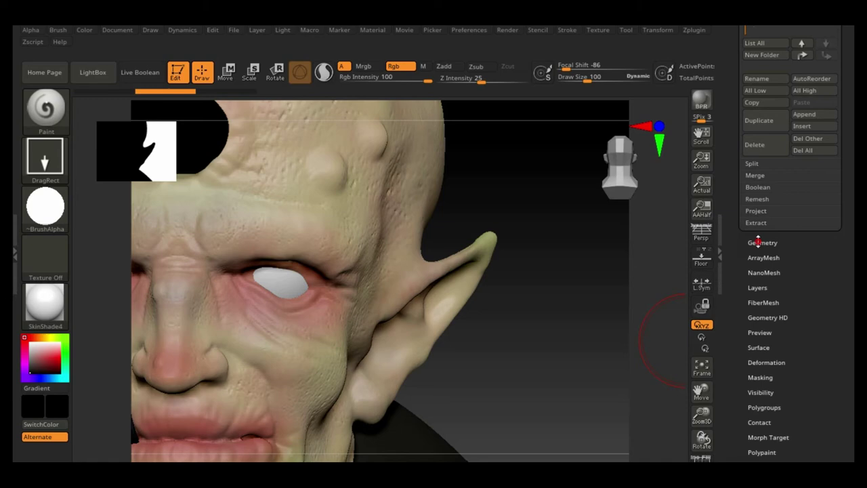
click(760, 242)
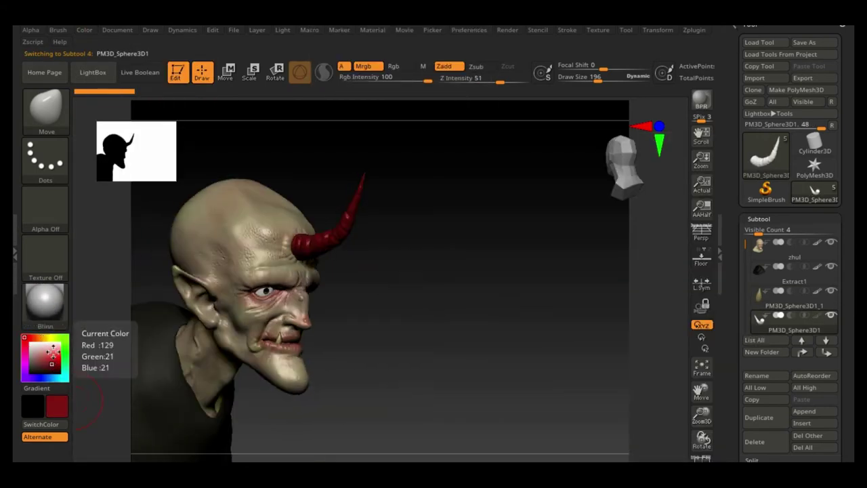
- Render a BPR preview of the dark purple horned bust and view it from the front and side
drag(437, 262, 416, 204)
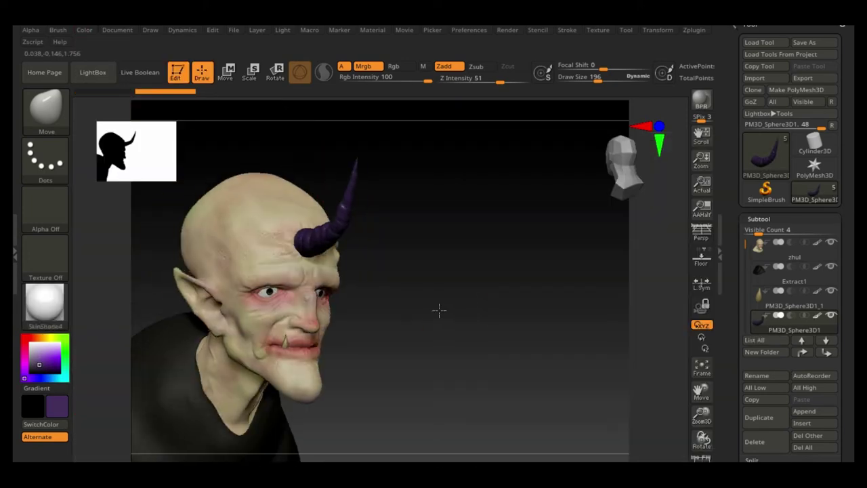
click(699, 102)
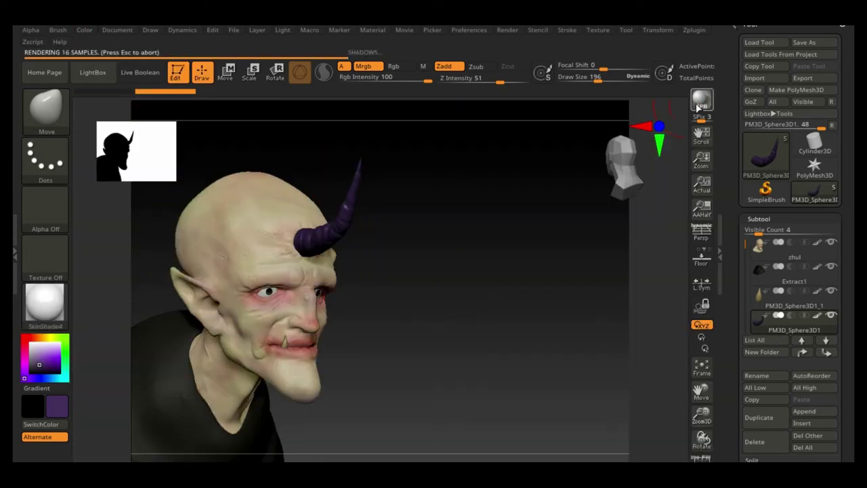
drag(410, 348, 59, 139)
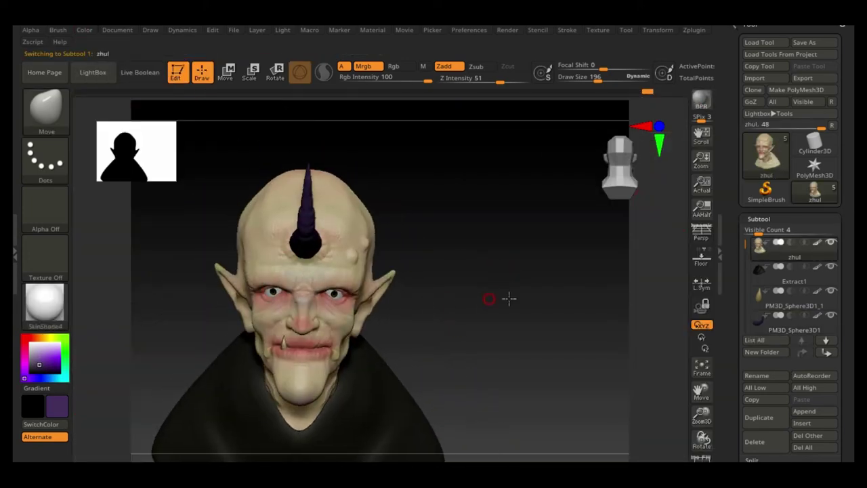
mouse_move(509, 298)
mouse_down()
mouse_move(330, 286)
mouse_move(443, 314)
mouse_move(572, 112)
mouse_up()
mouse_move(515, 284)
mouse_down()
mouse_move(451, 294)
mouse_move(379, 285)
mouse_up()
- Select the horn subtool and switch to the Color Spray stroke for painting
alt+click(311, 240)
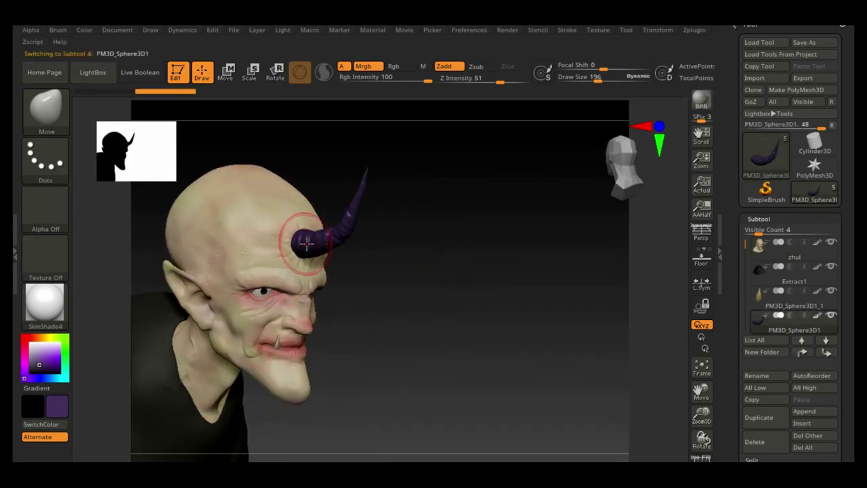
drag(312, 240, 201, 194)
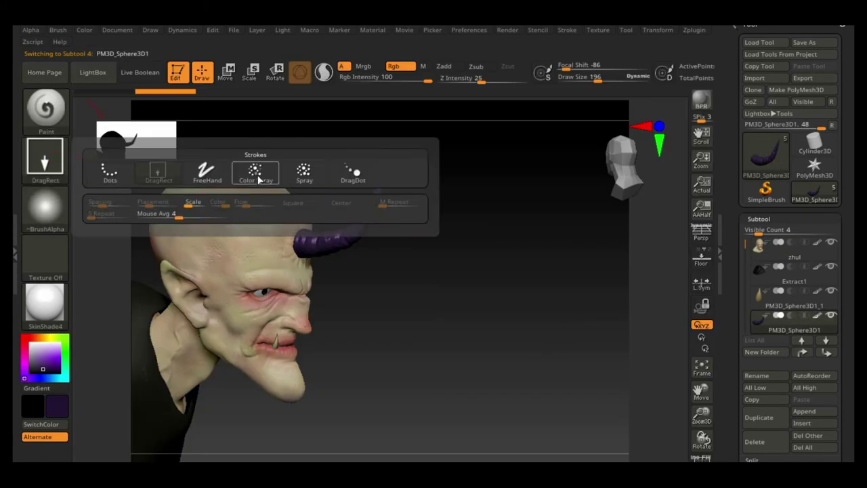
click(258, 178)
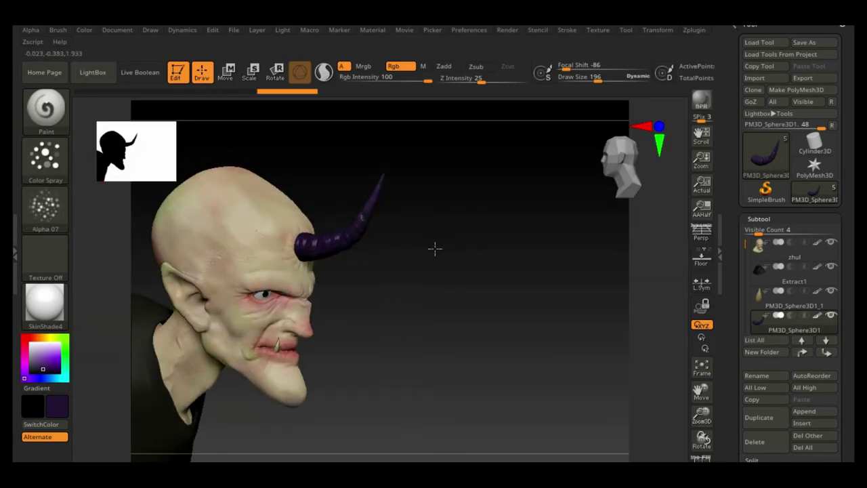
mouse_move(434, 248)
mouse_down()
mouse_move(426, 149)
mouse_move(732, 365)
mouse_up()
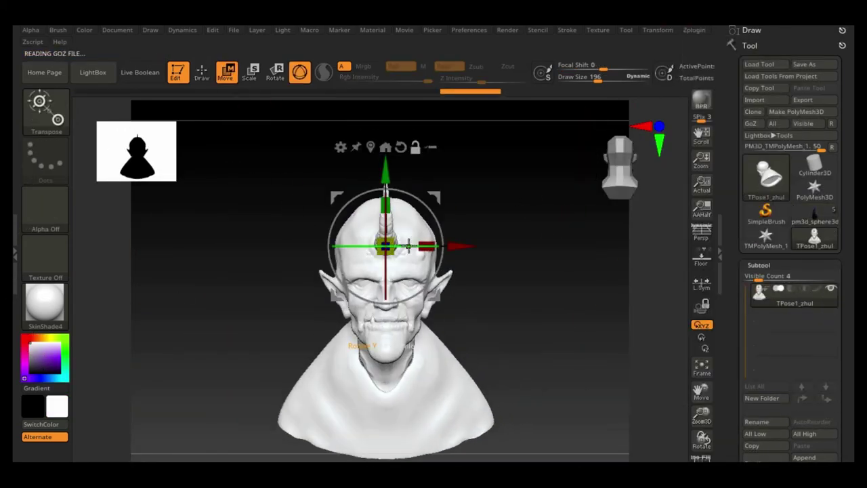
- Orbit and zoom the merged bust to inspect the horn and left side of the face
drag(244, 248, 60, 112)
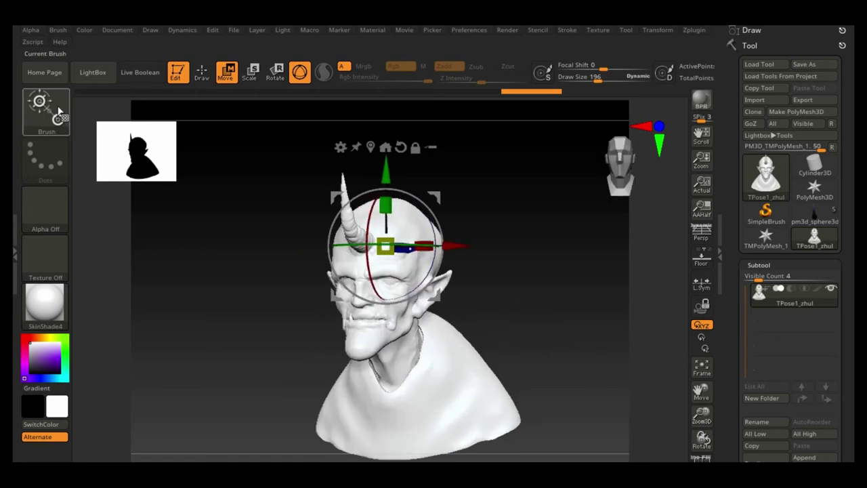
drag(393, 253, 535, 287)
mouse_move(488, 275)
mouse_down()
mouse_move(190, 174)
mouse_move(678, 426)
mouse_move(702, 379)
mouse_up()
mouse_move(474, 291)
mouse_down()
mouse_move(541, 294)
mouse_move(406, 284)
mouse_up()
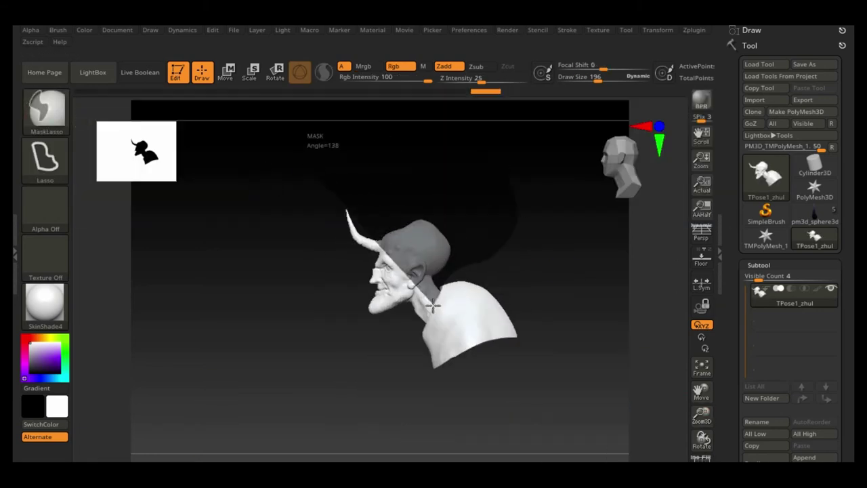
drag(497, 251, 415, 222)
- MaskLasso the body and Transpose-rotate the head so it tilts to one side
key(w)
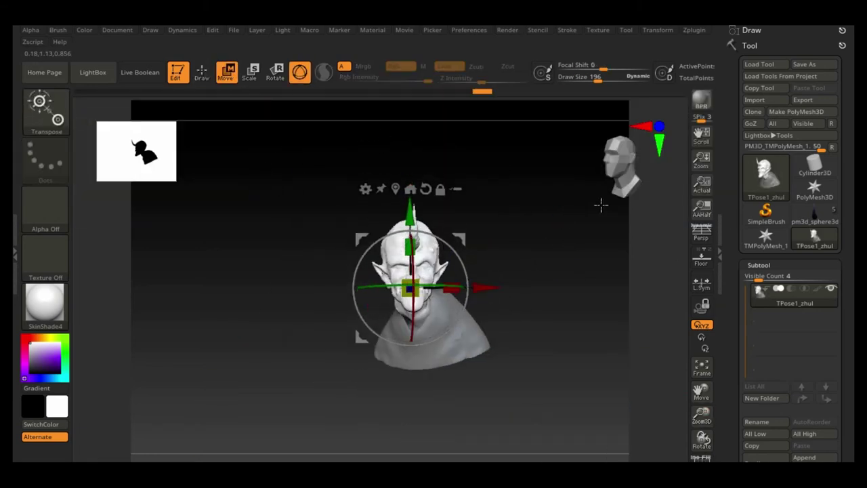
drag(701, 414, 702, 393)
drag(420, 197, 534, 194)
key(q)
ctrl+drag(243, 129, 262, 375)
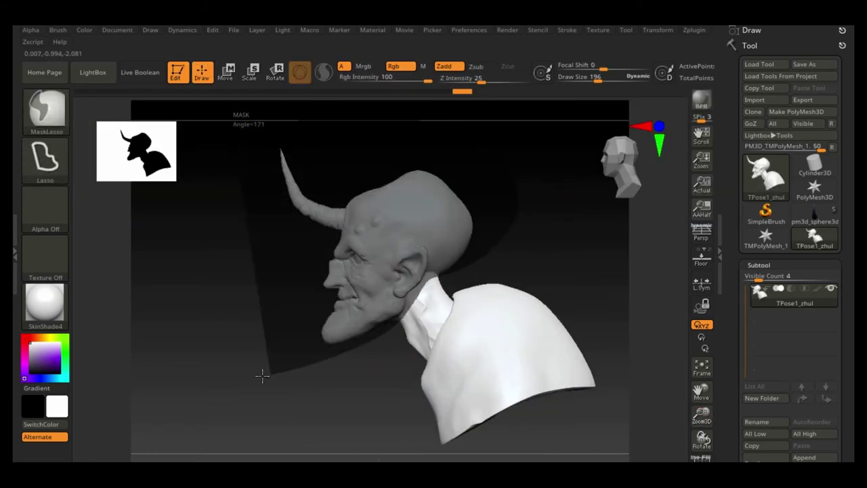
drag(453, 288, 394, 290)
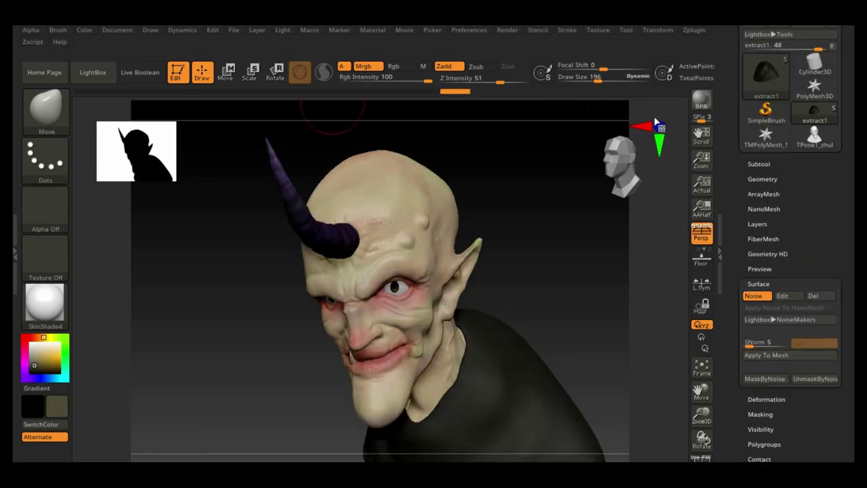
- Adjust the Light palette and render BPR previews of the posed bust at a new angle
click(182, 29)
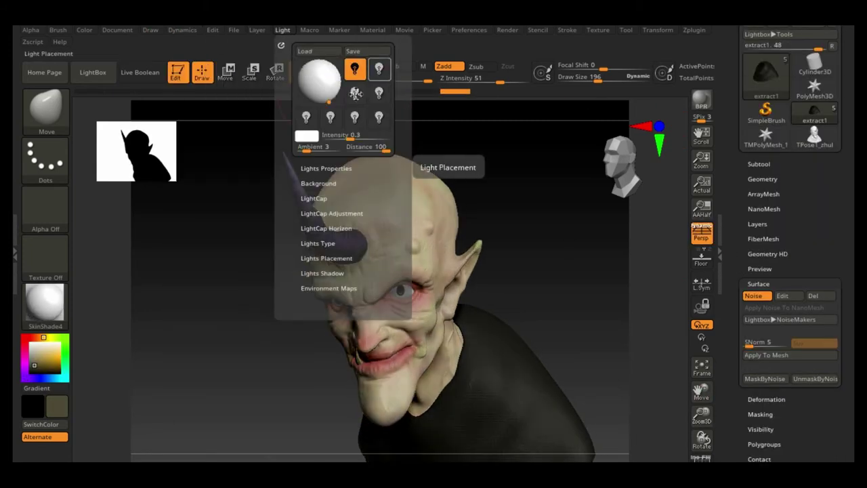
click(704, 100)
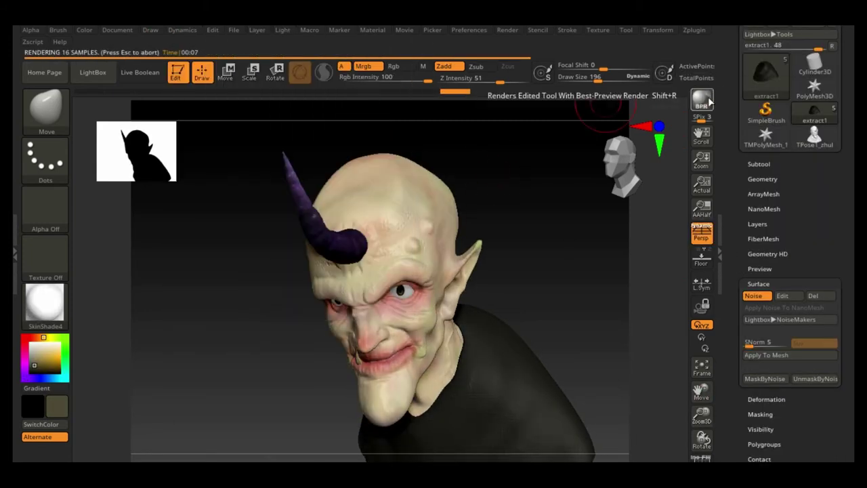
mouse_move(532, 183)
mouse_down()
mouse_move(551, 178)
mouse_move(512, 181)
mouse_move(592, 212)
mouse_up()
key(shift+r)
- Review the BPR Shadow and BPR AO settings in the Render palette
click(504, 31)
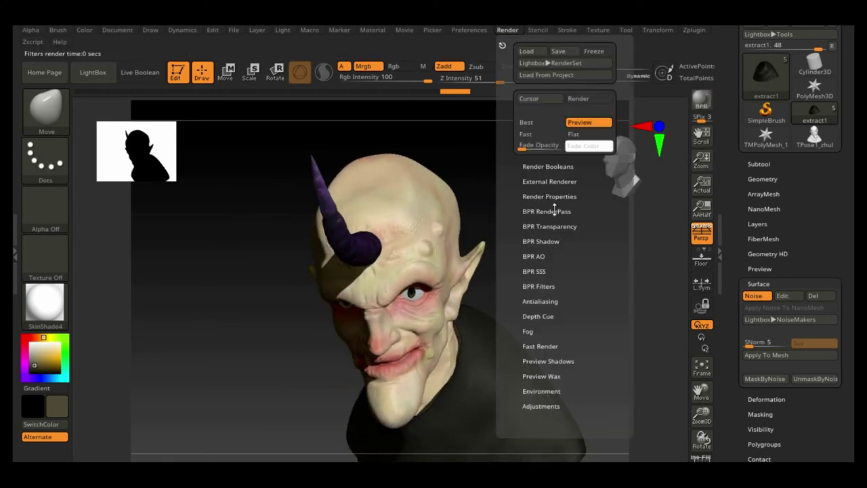
click(540, 330)
click(508, 30)
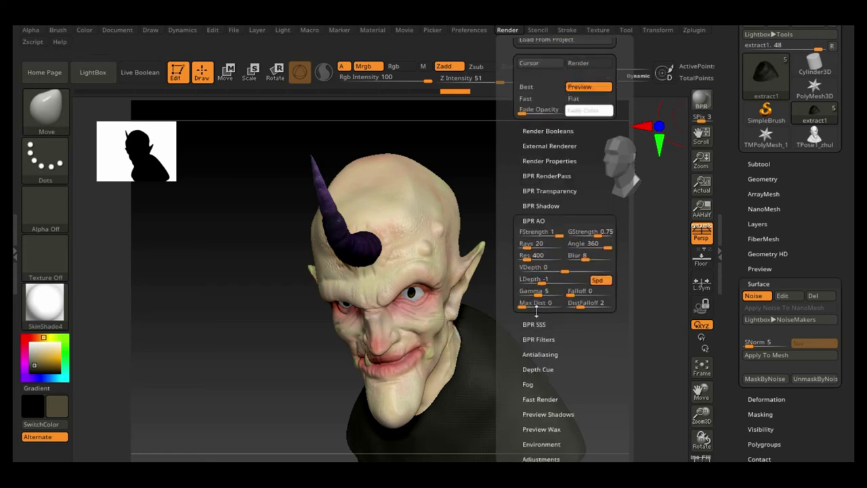
click(507, 30)
- Export the latest render as BPR_Render.jpg
click(547, 175)
right_click(397, 228)
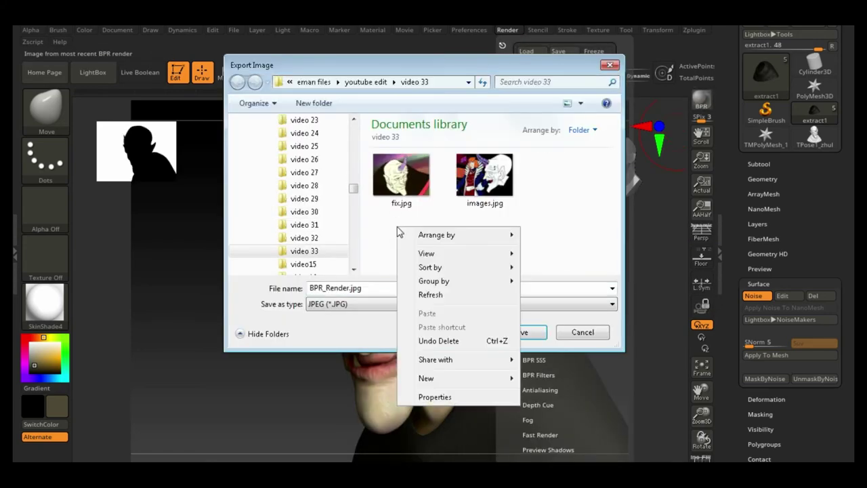
click(567, 217)
right_click(566, 217)
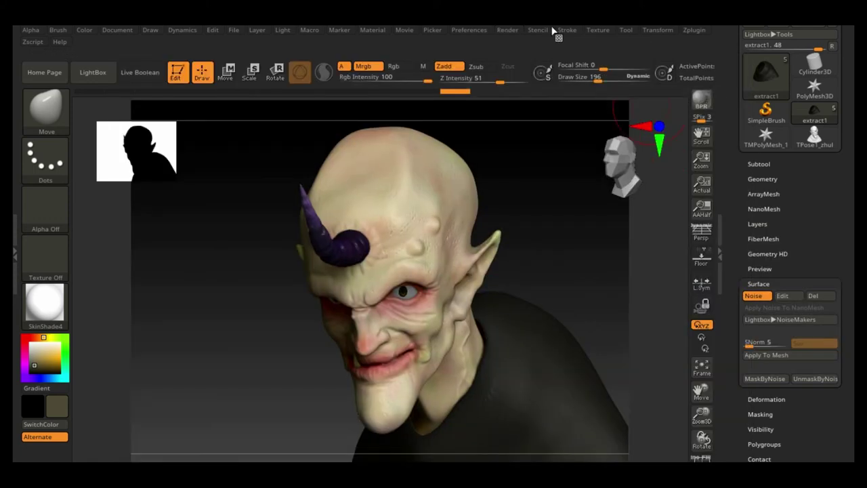
- Try the PolySkin and ReflectedMap materials on the model for the pass renders
click(507, 30)
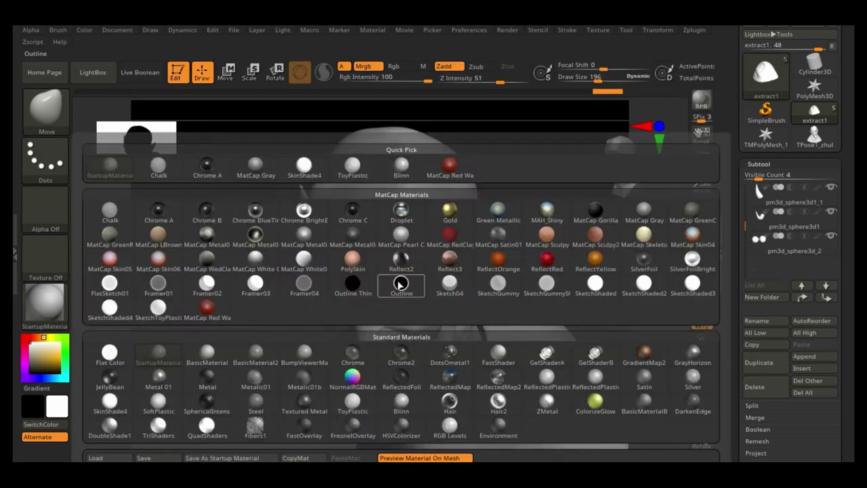
click(400, 283)
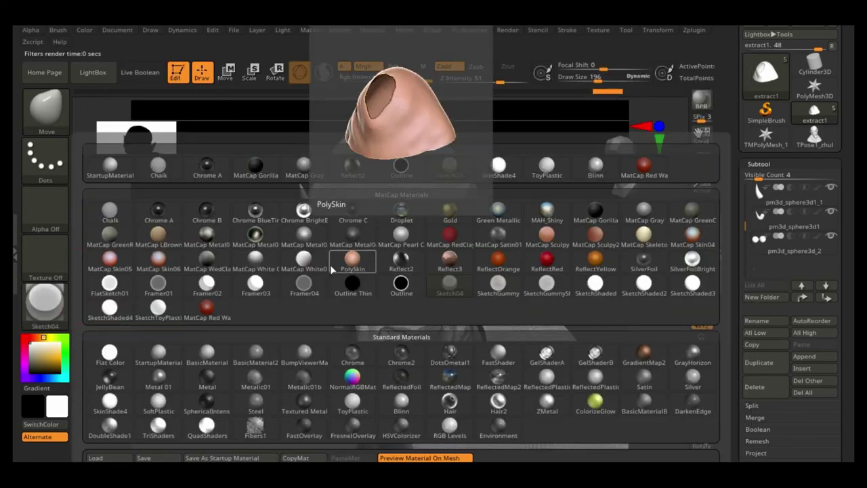
click(332, 270)
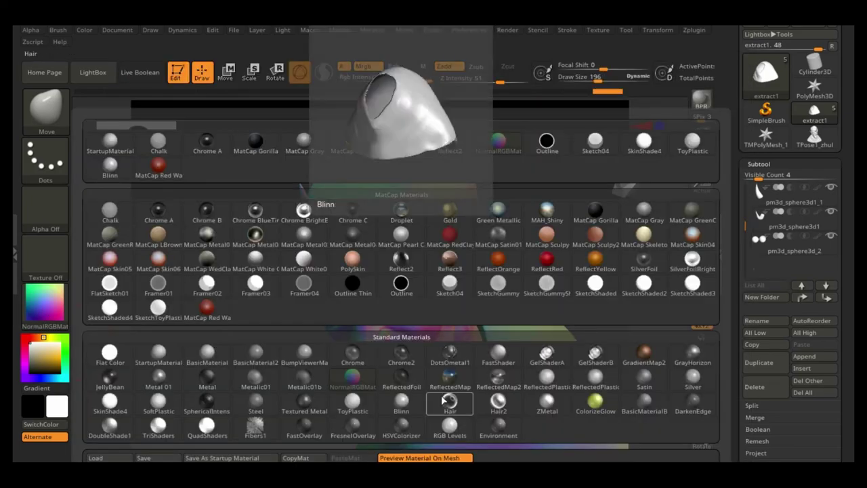
click(450, 380)
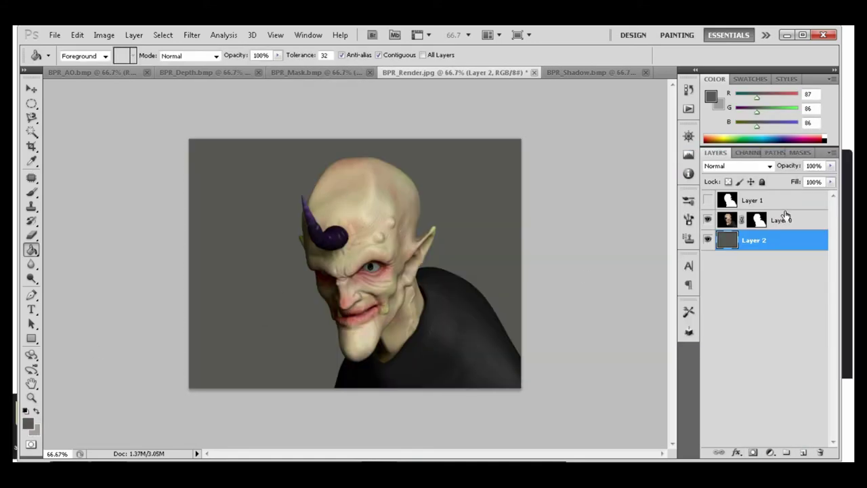
- Set Layer 3 to Overlay and add the shadow pass as a blended layer at 62% fill
click(736, 166)
click(745, 162)
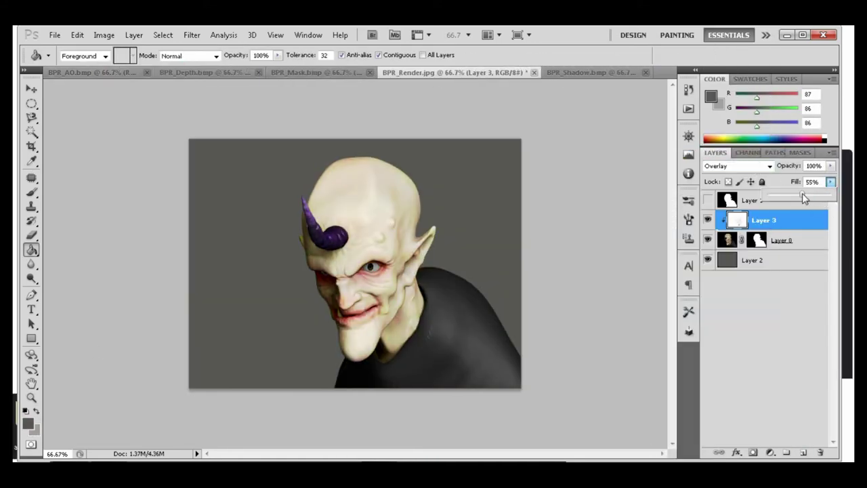
click(554, 73)
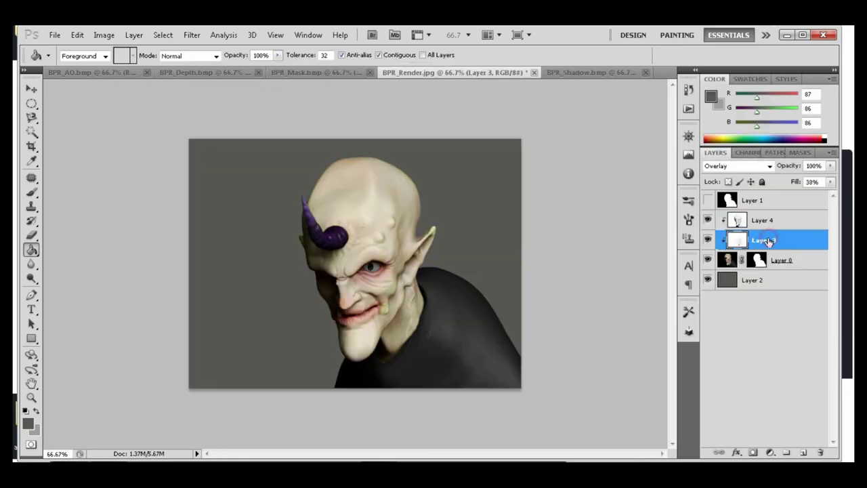
click(736, 166)
click(745, 162)
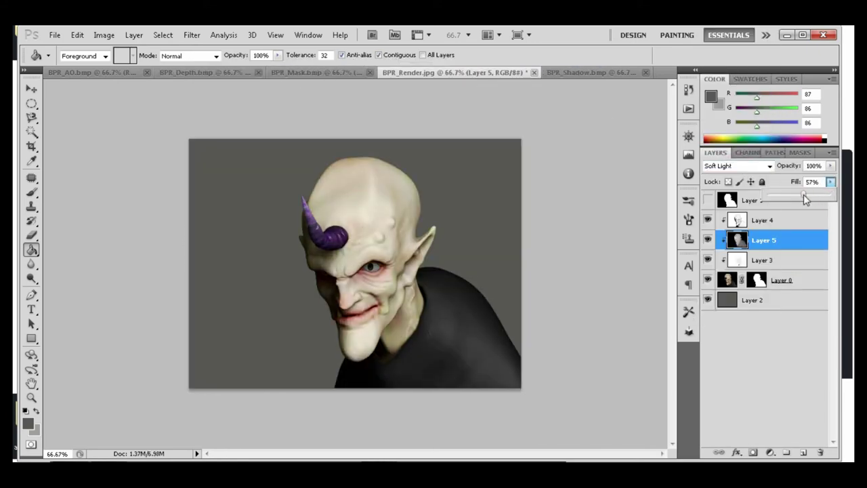
drag(805, 196, 808, 196)
click(645, 72)
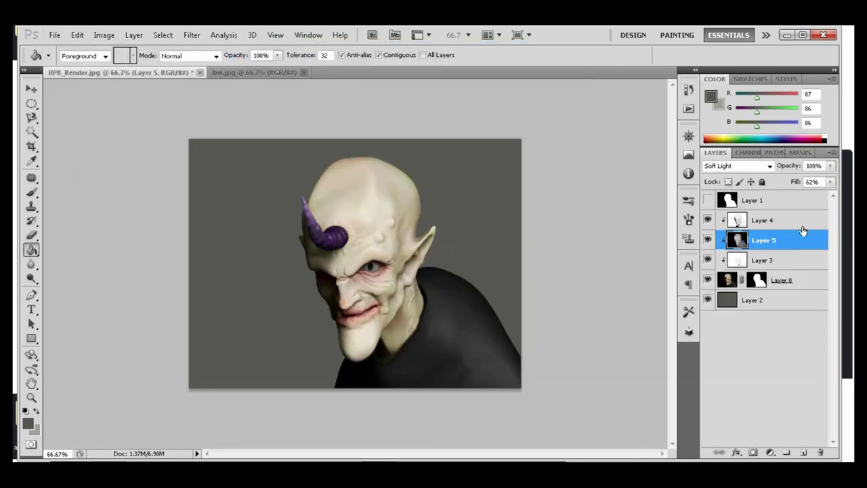
- Blend Layer 6 in Overlay at a reduced fill, then open highlights.jpg
click(737, 165)
click(745, 124)
key(Up)
key(Up)
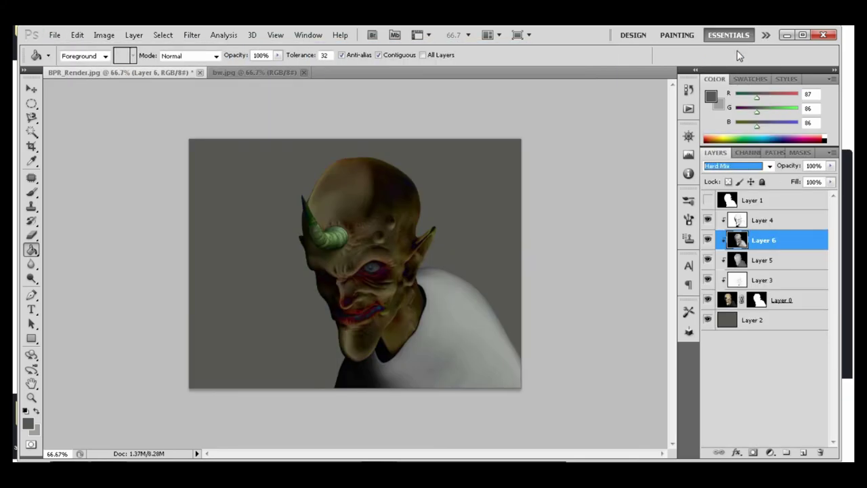
key(Up)
key(Down)
key(Down)
key(Down)
key(Down)
key(Down)
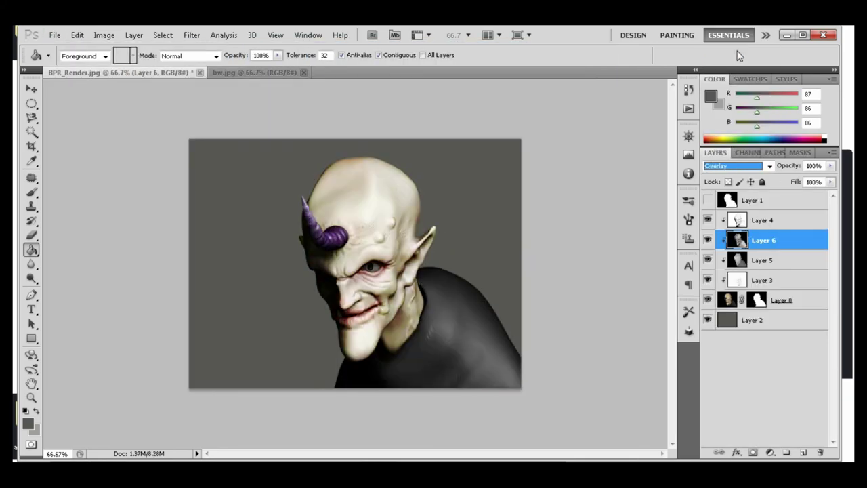
drag(830, 181, 803, 195)
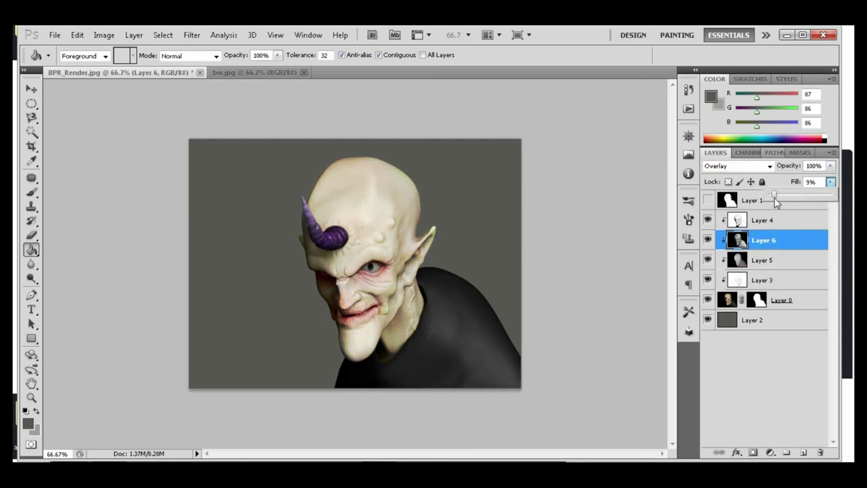
key(ctrl+o)
double_click(463, 158)
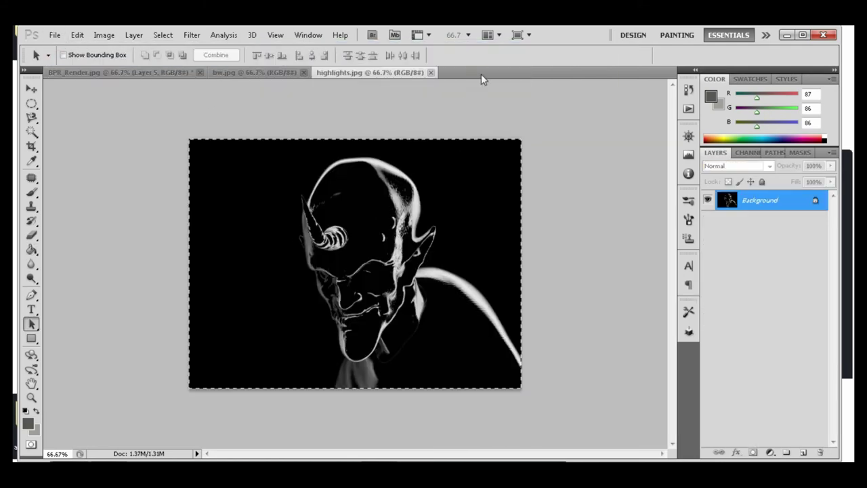
- Paste the highlights pass into BPR_Render as Layer 7 in Linear Dodge (Add) at 46% fill
key(ctrl+Tab)
key(ctrl+v)
click(735, 166)
click(775, 184)
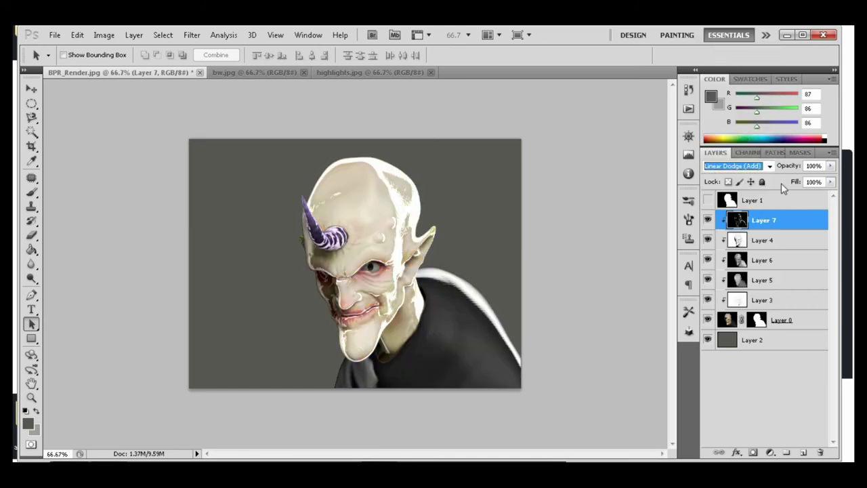
key(Up)
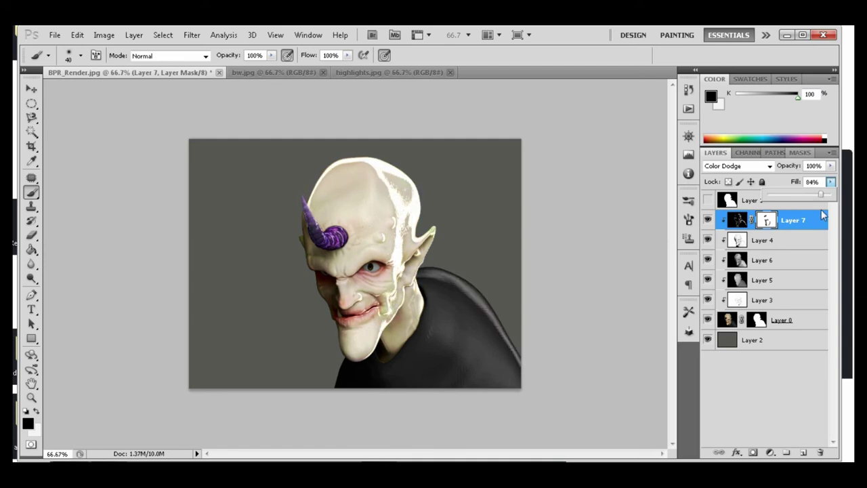
drag(797, 218, 818, 218)
click(737, 166)
click(751, 133)
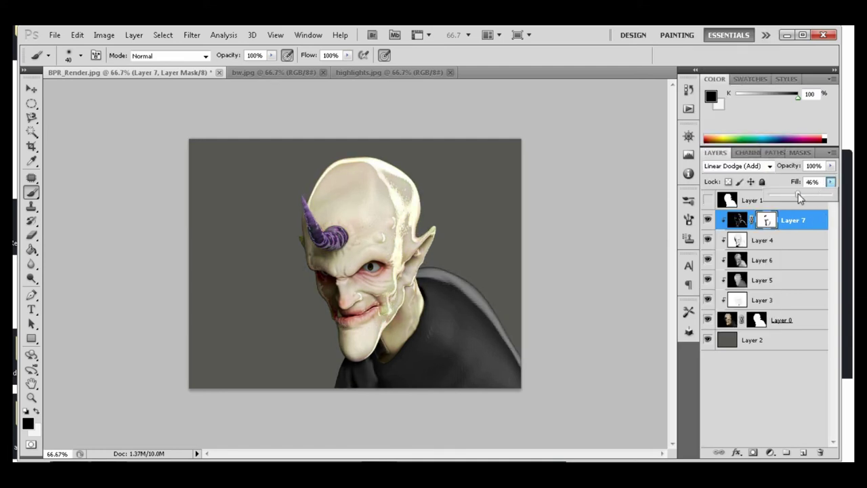
- Begin opening the next render pass file
alt+scroll(265, 318, up, 1)
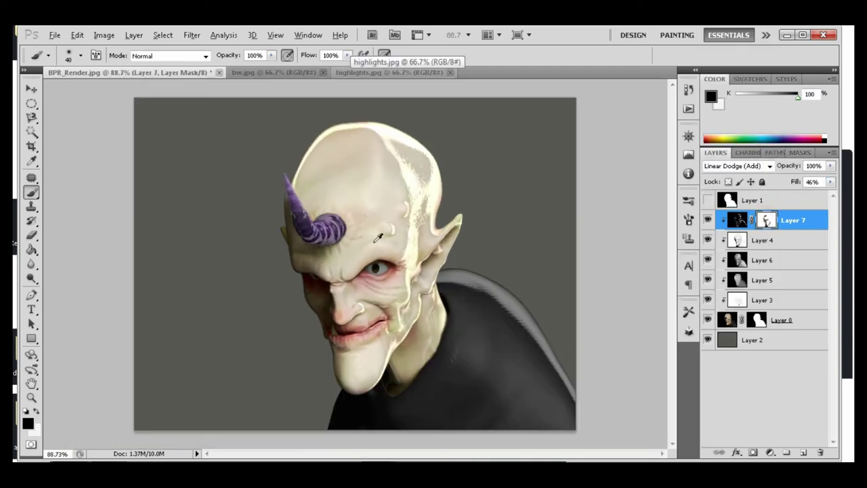
key(ctrl+o)
scroll(474, 203, down, 3)
click(483, 190)
scroll(425, 197, up, 3)
- Add reflect.jpg as Layer 8 in Lighter Color with a black-filled mask
click(546, 218)
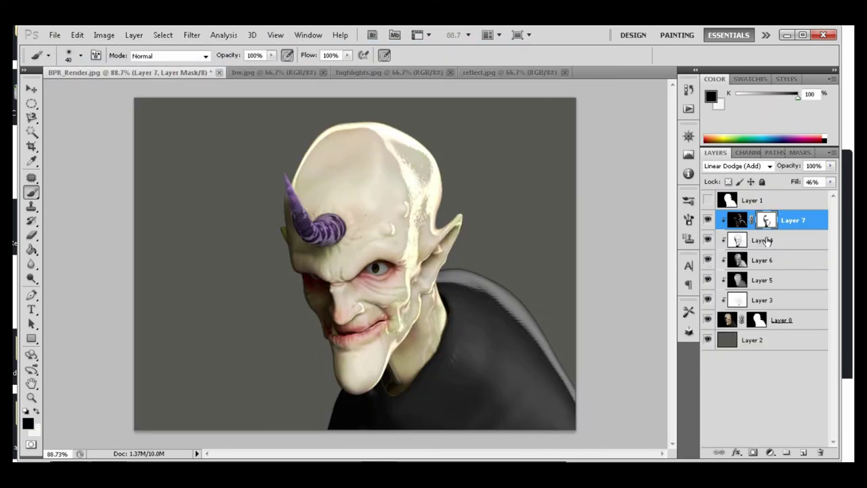
click(736, 166)
click(730, 144)
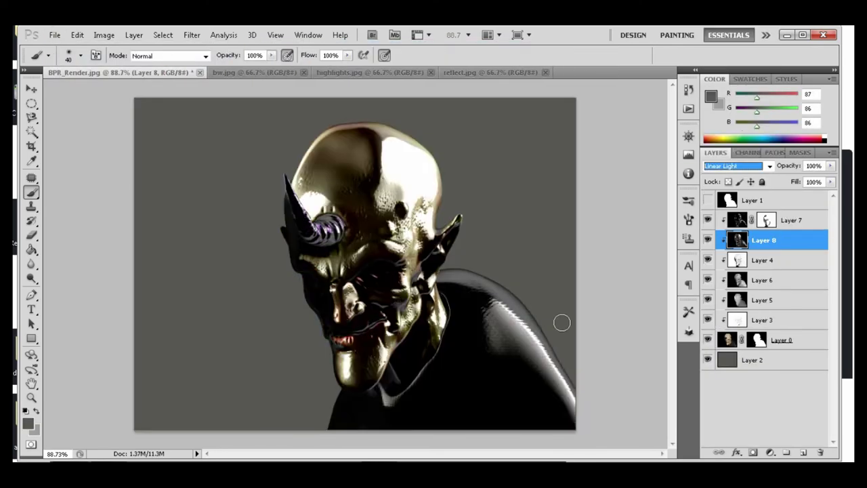
click(735, 452)
key(g)
click(243, 305)
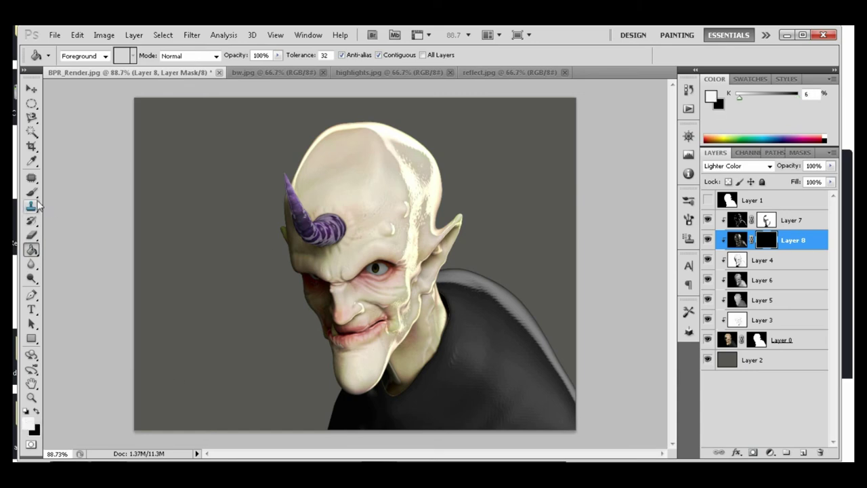
double_click(353, 273)
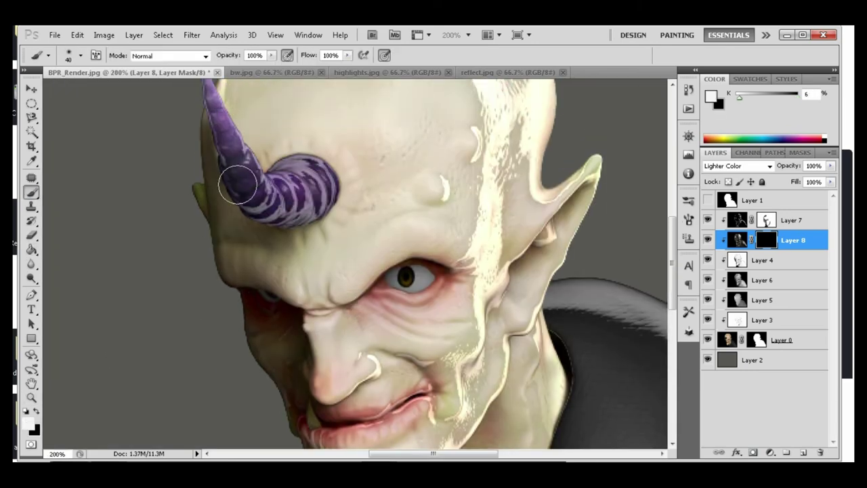
scroll(302, 268, down, 3)
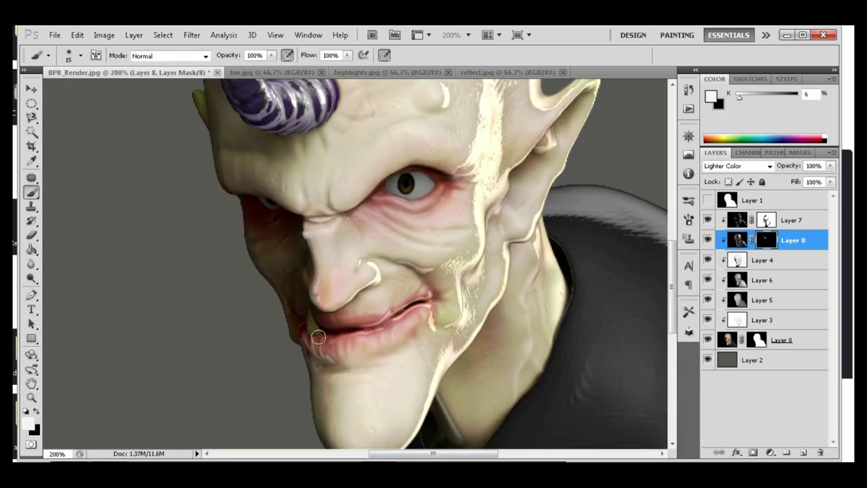
key(ctrl+0)
alt+scroll(499, 245, up, 5)
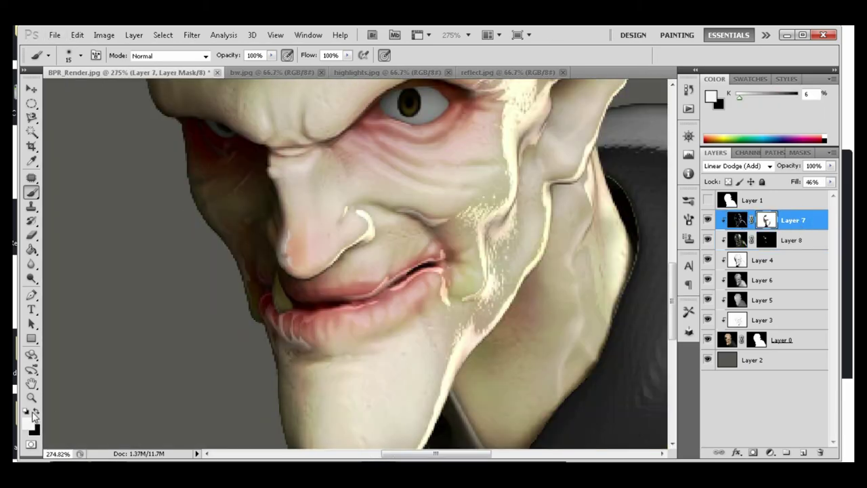
- Open flesh.jpg and paste it into BPR_Render as Layer 9
key(ctrl+0)
click(54, 35)
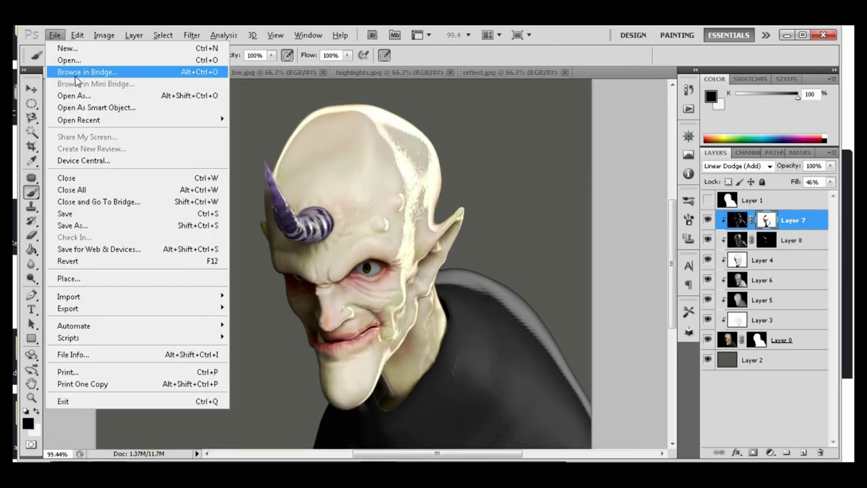
key(ctrl+c)
key(ctrl+Tab)
key(ctrl+v)
- Set Layer 9 to Overlay, add a black mask and paint it in with 50% gray
click(734, 166)
click(731, 132)
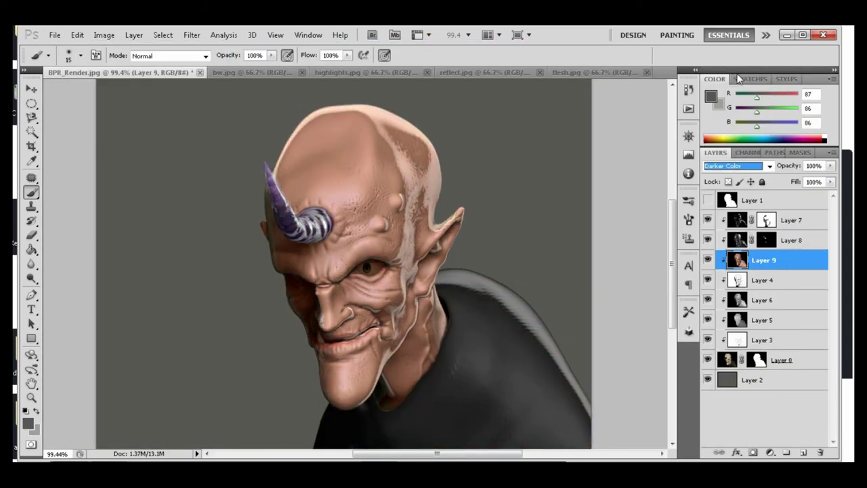
key(Down)
key(Down)
key(g)
click(380, 271)
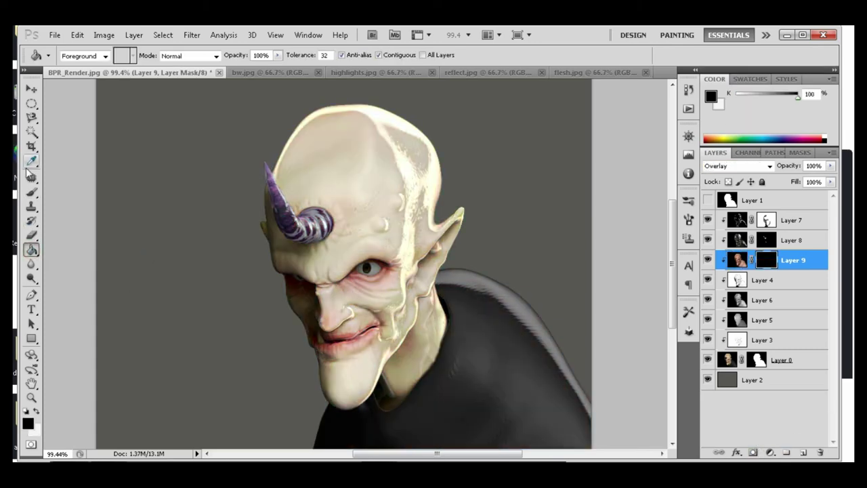
click(28, 424)
click(805, 176)
key(b)
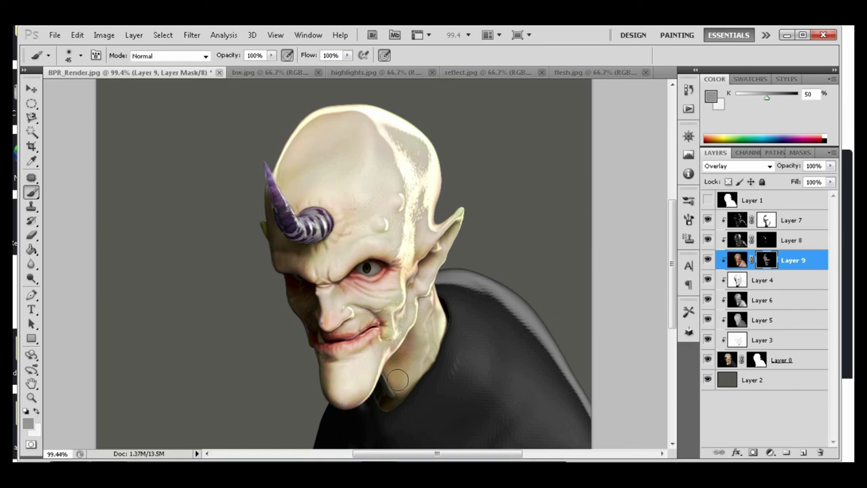
alt+scroll(566, 244, up, 3)
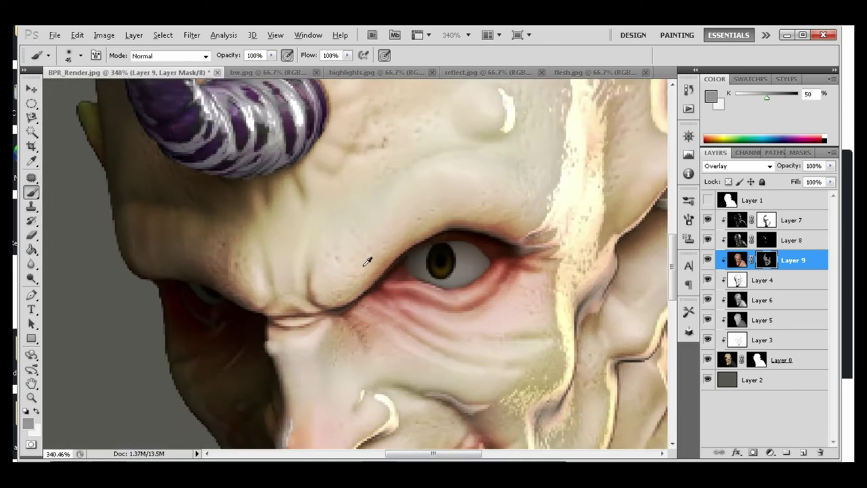
alt+scroll(465, 325, down, 3)
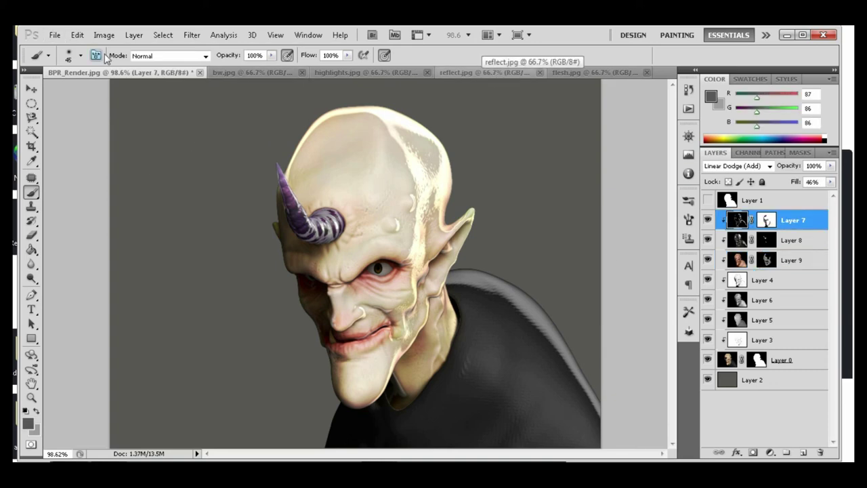
- Add mat.jpg as Layer 10 in Color Dodge at 46% fill
key(alt+f)
key(o)
double_click(412, 230)
key(ctrl+shift+alt+e)
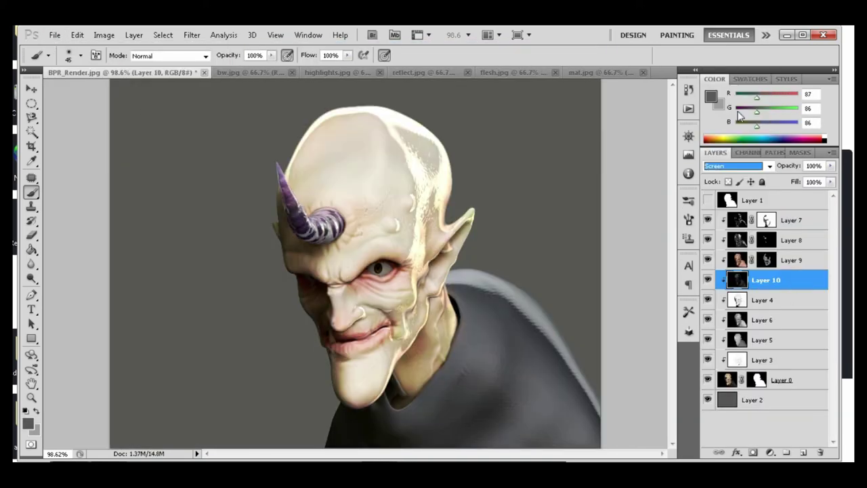
key(shift+alt+d)
click(831, 181)
click(797, 195)
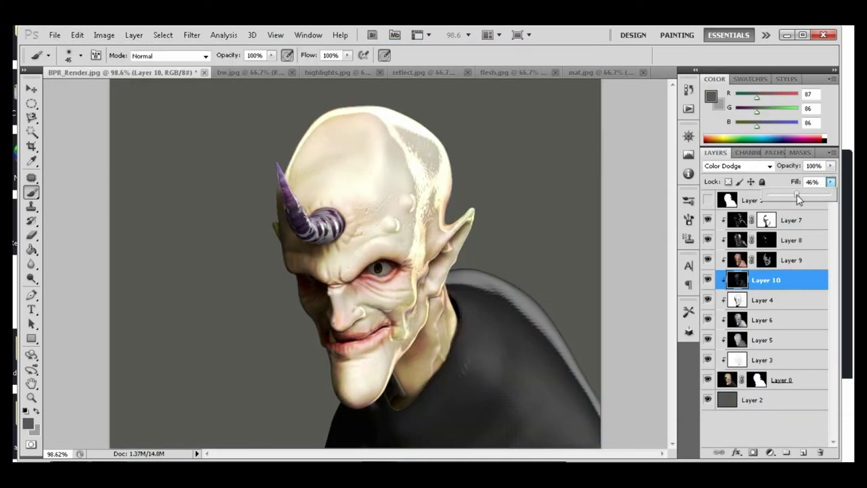
- Target Layer 7's mask and ready a brush with black as the painting colour
key(v)
alt+scroll(406, 264, down, 5)
alt+scroll(561, 264, up, 4)
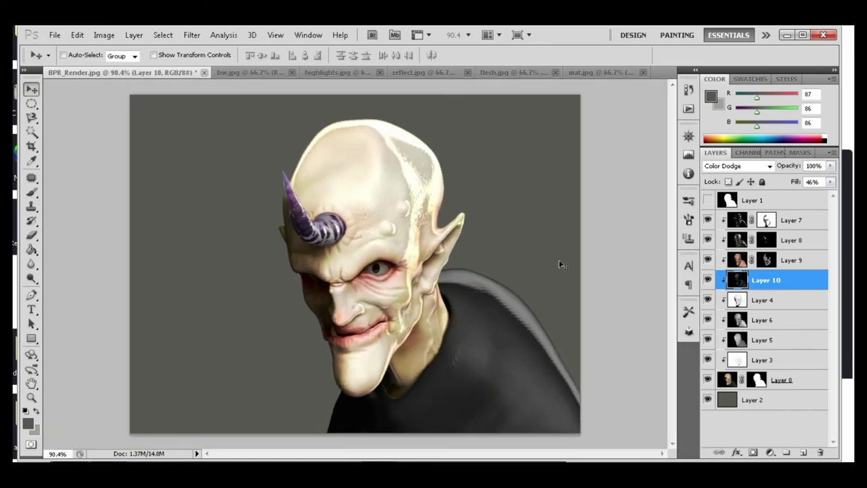
alt+scroll(277, 319, down, 2)
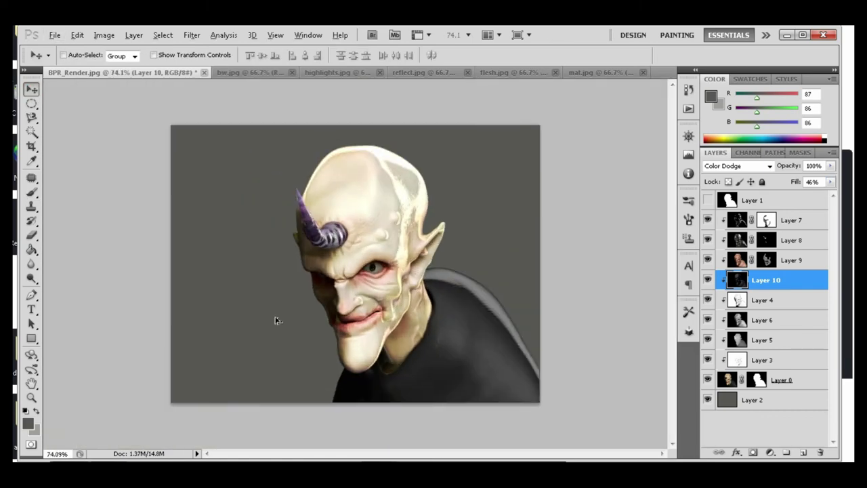
alt+scroll(277, 319, up, 5)
key(alt+bracketright)
key(alt+bracketright)
key(alt+bracketright)
click(29, 411)
key(x)
key(b)
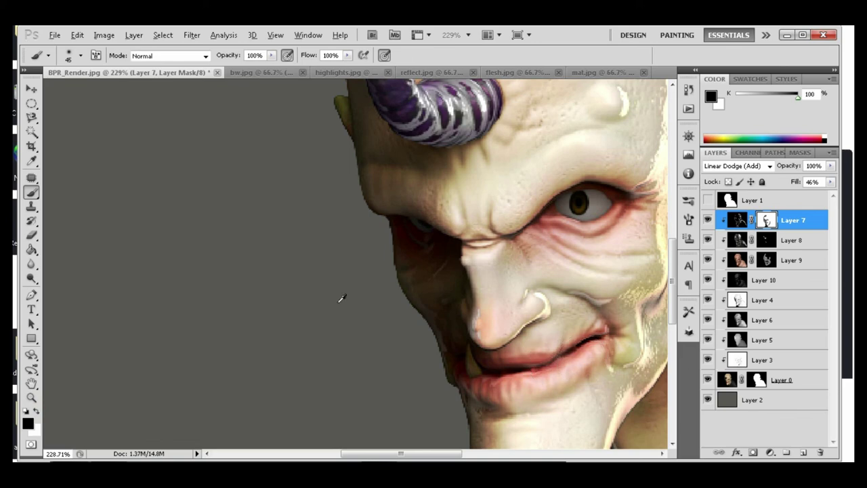
- Lower Layer 7's fill to 35%
alt+scroll(339, 295, down, 2)
alt+scroll(300, 336, down, 2)
alt+scroll(300, 336, down, 2)
click(830, 181)
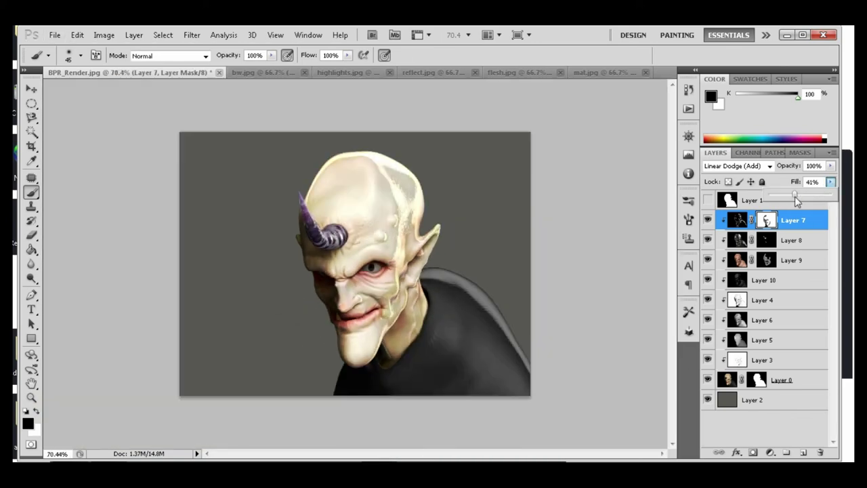
mouse_move(812, 195)
mouse_down()
mouse_move(833, 204)
mouse_move(791, 196)
mouse_up()
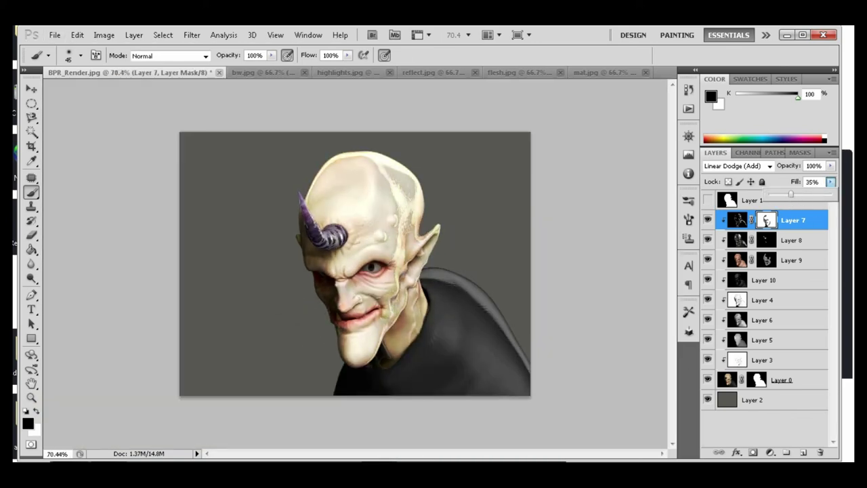